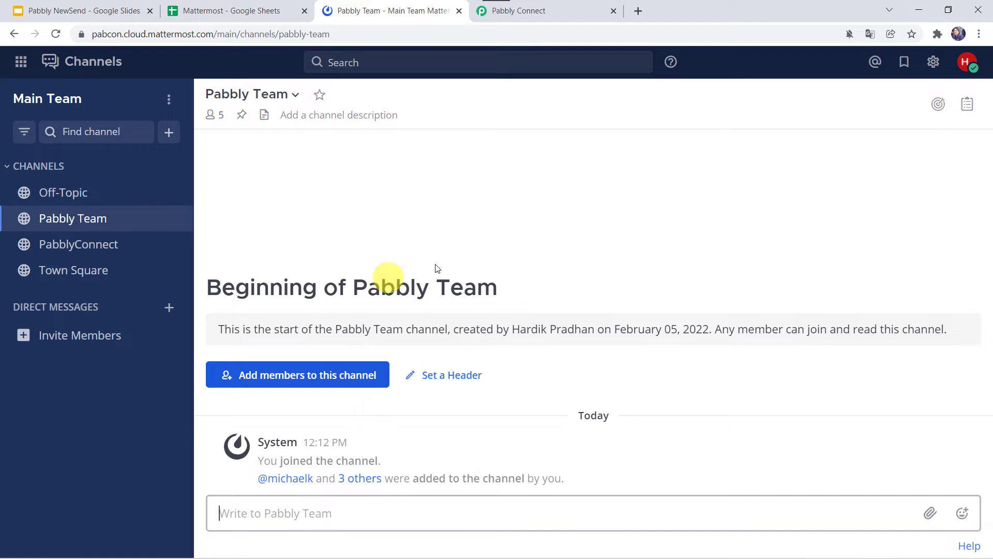
- Add a row to the Mattermost spreadsheet with application "Google Contacts" and message "Launching Create Record action in Google Contacts"
left_click(260, 15)
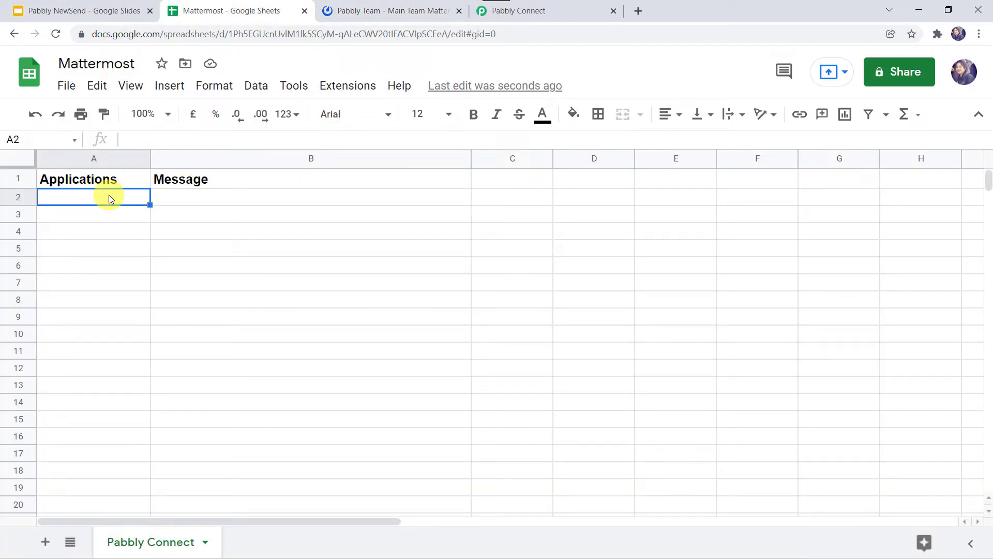
type("Google Con")
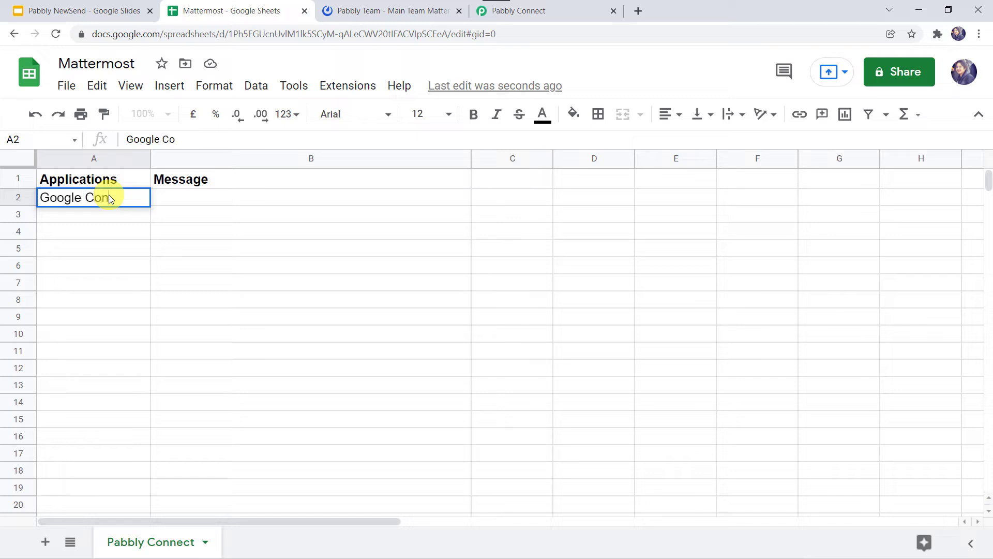
type("tacts")
key("Tab")
type("Launching Create Record action in Google Contacts")
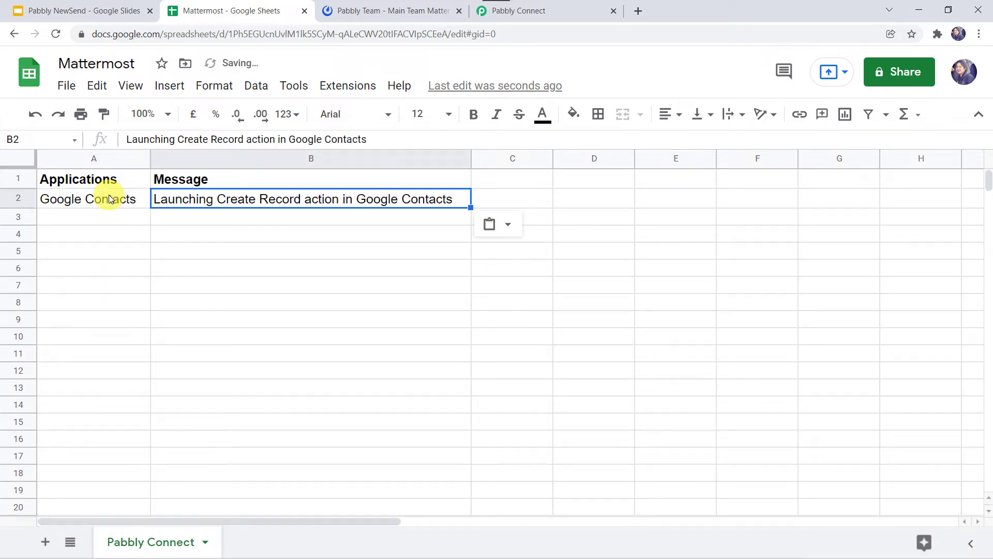
key("Return")
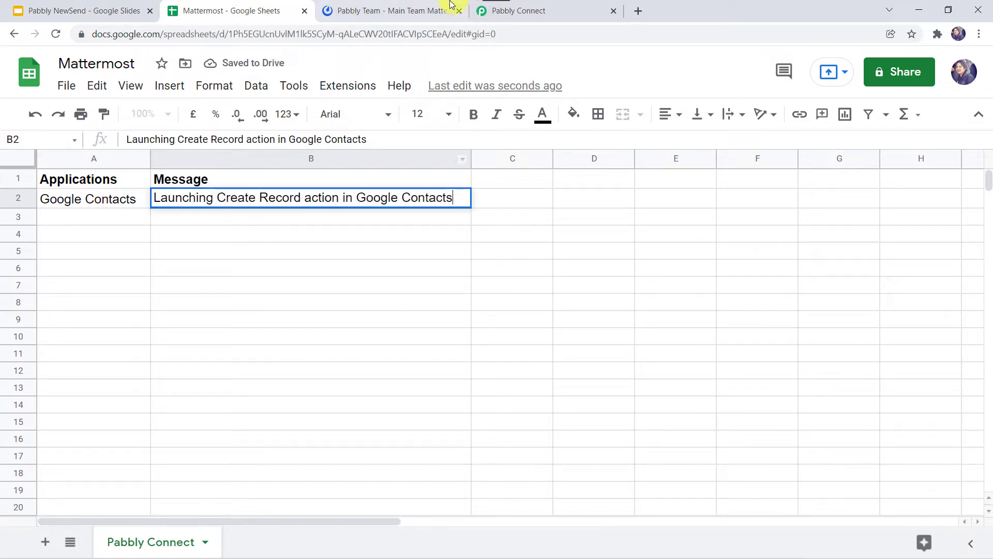
- Check the Pabbly Team channel in Mattermost for a post matching the new spreadsheet row
left_click(411, 11)
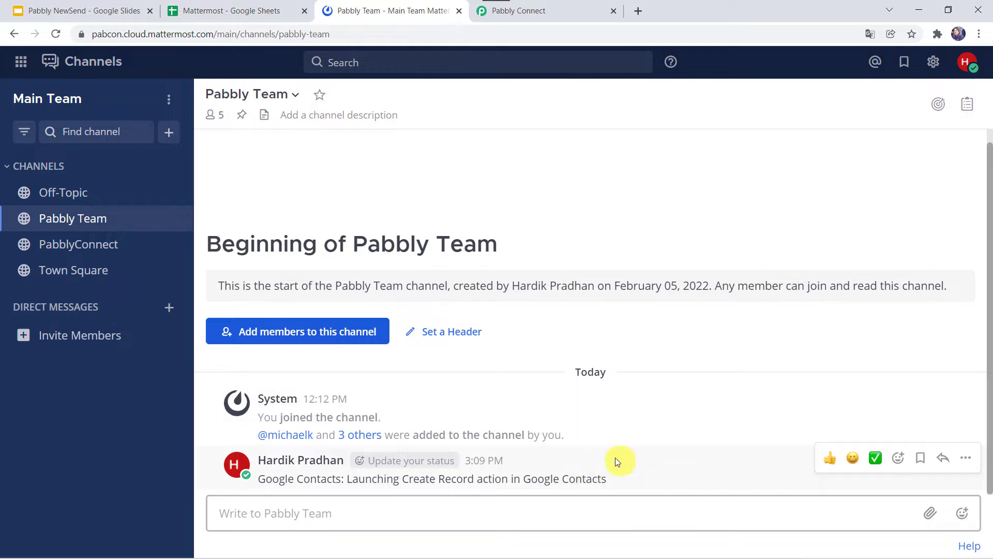
left_click(233, 11)
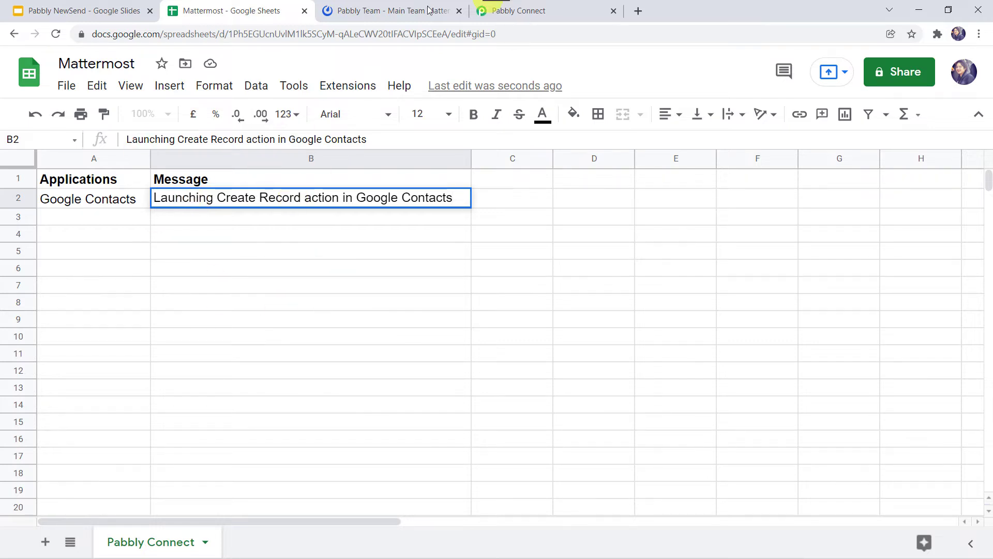
left_click(403, 11)
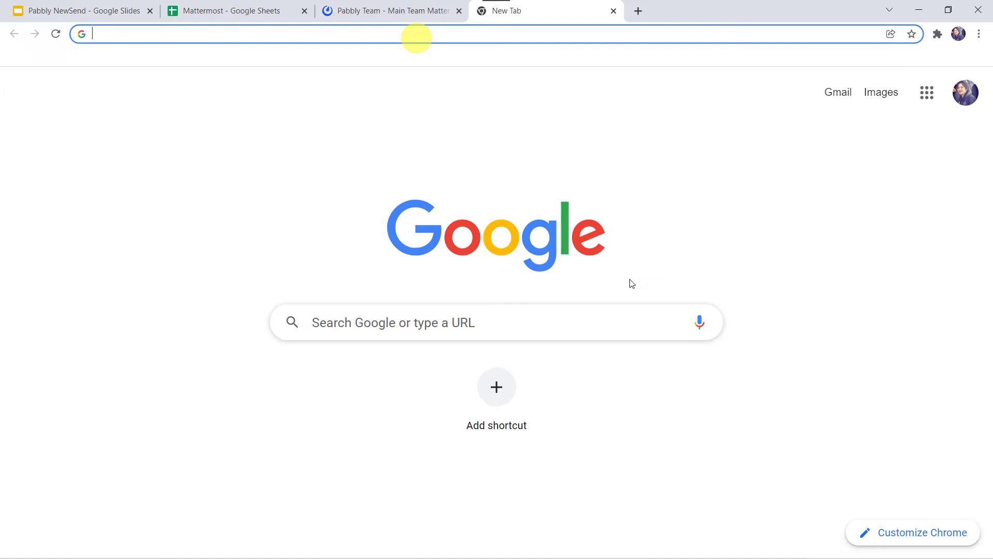
- Go to pabbly.com, open the Pabbly Connect product page, sign in, and access the Pabbly Connect dashboard
type("pabbly")
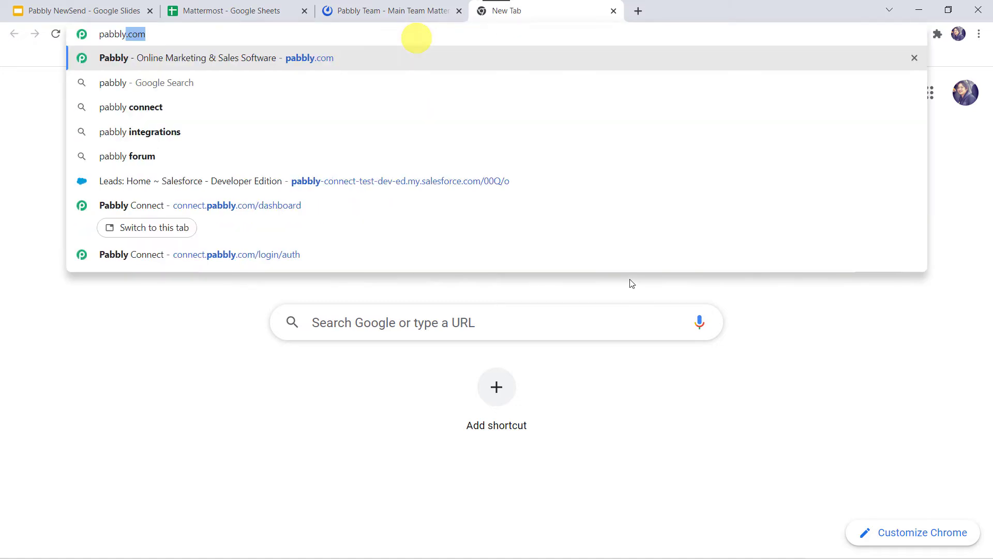
key("Return")
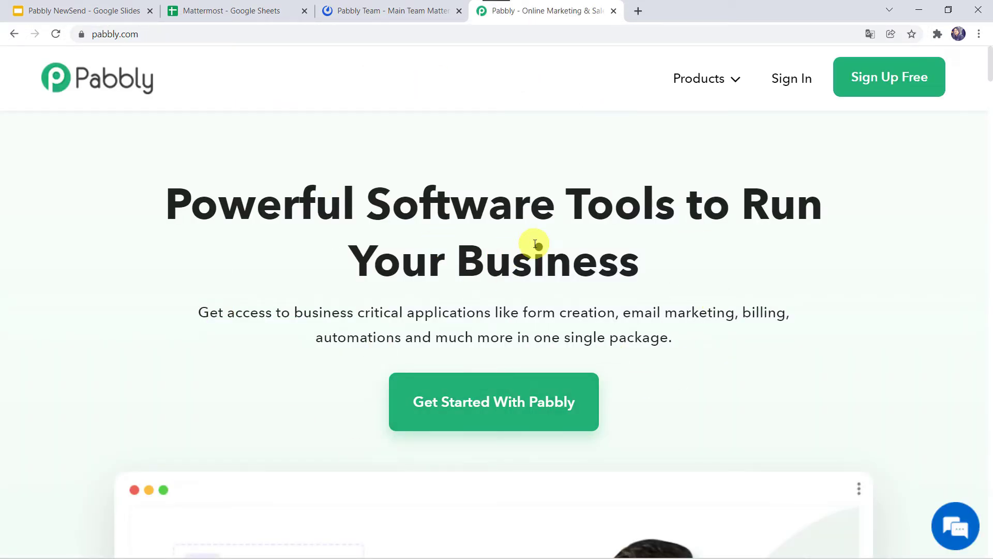
left_click(698, 80)
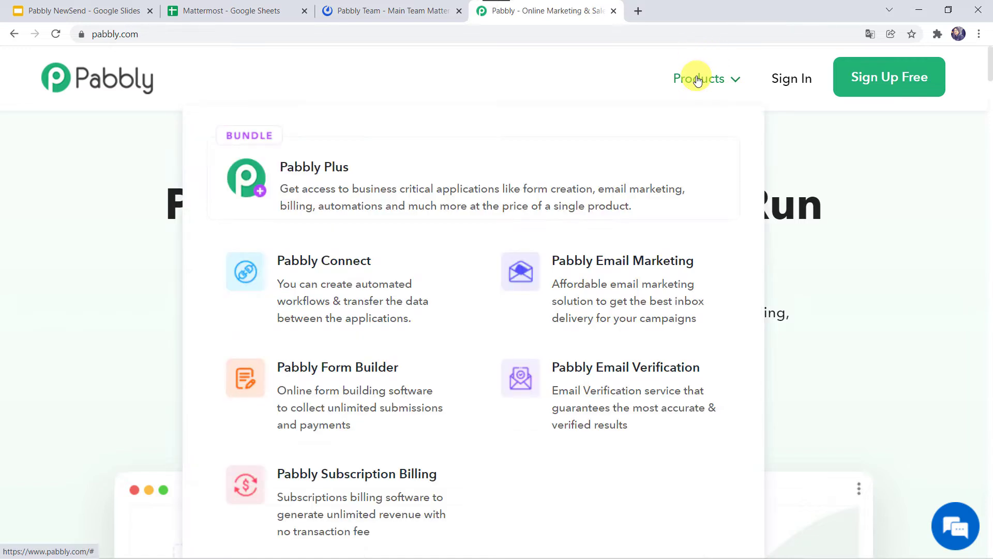
left_click(333, 298)
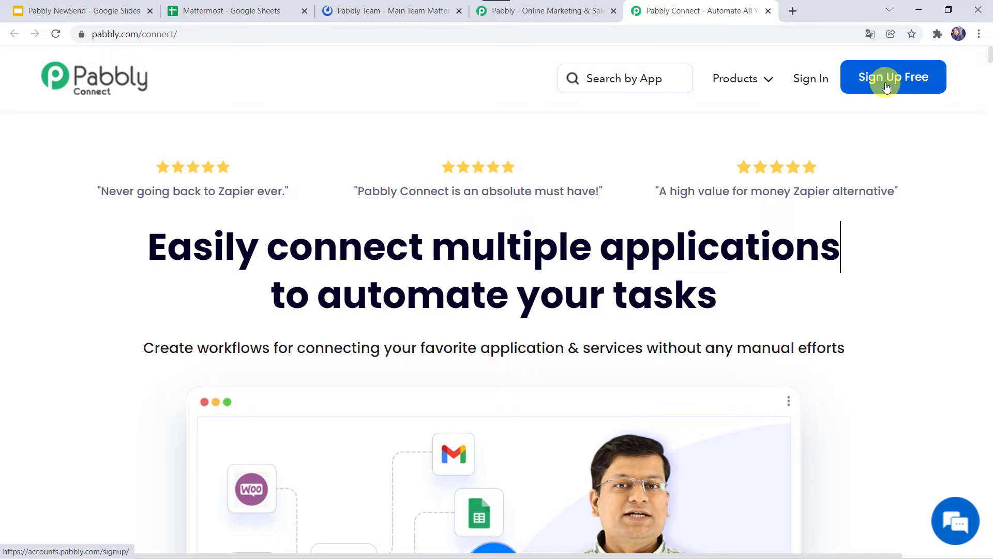
left_click(811, 78)
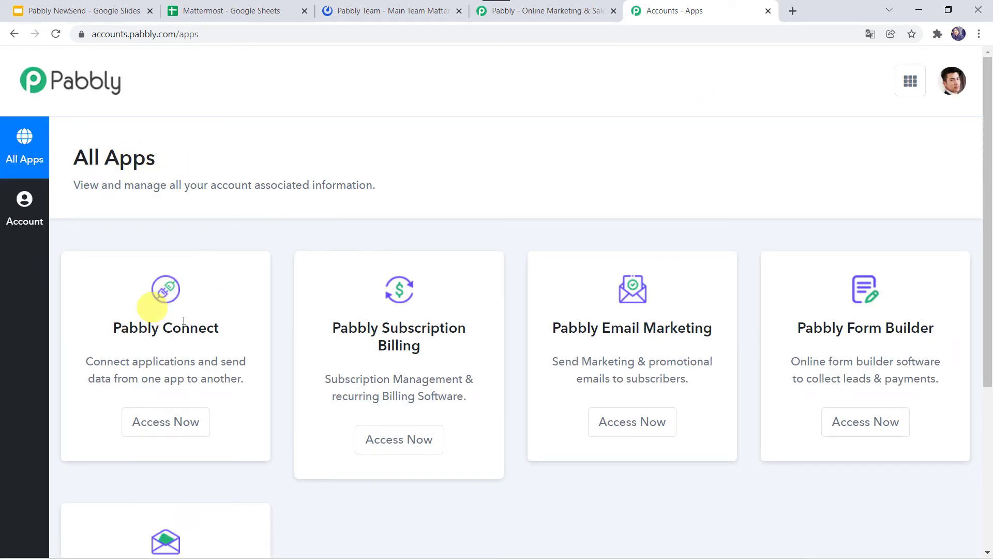
left_click(162, 423)
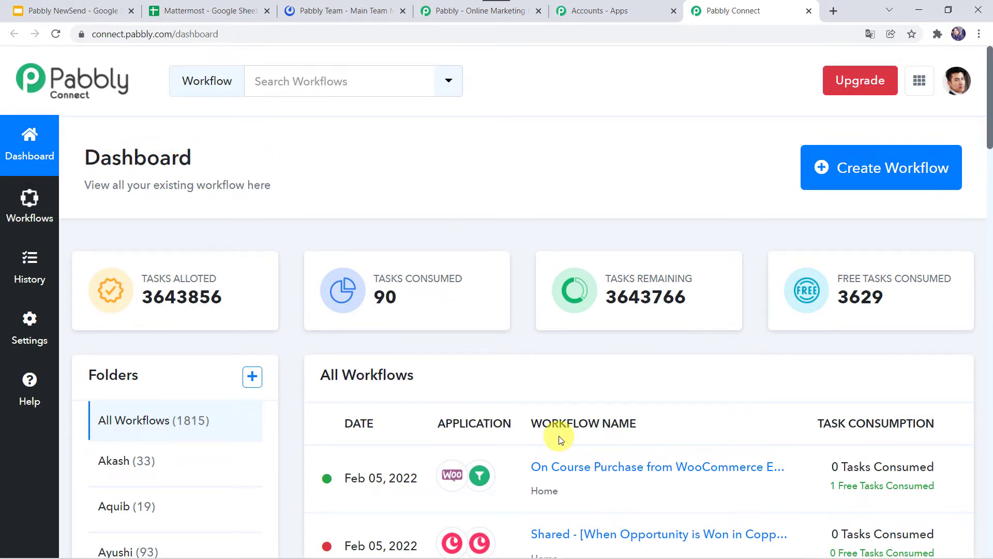
- Create a workflow named "Create Posts from Google Sheets to Mattermost Automatically"
scroll(558, 439, "down", 5)
scroll(559, 439, "up", 5)
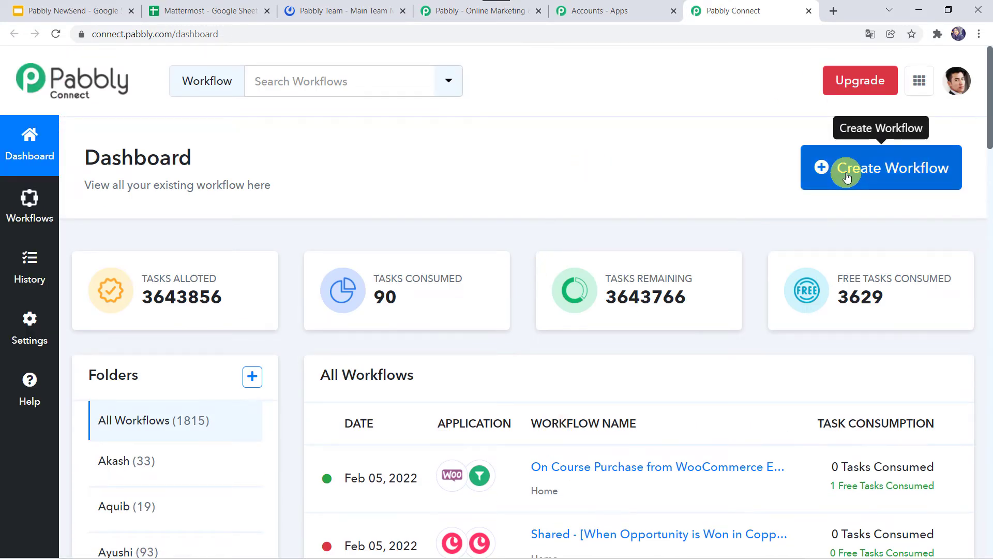
left_click(873, 175)
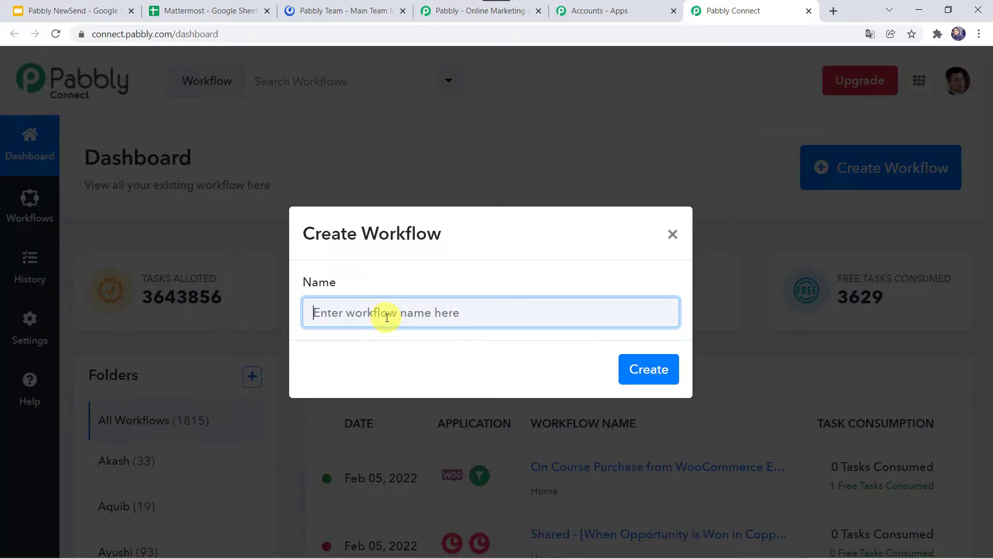
type("Create Posts from Google Sheets to Mattermost Automatically")
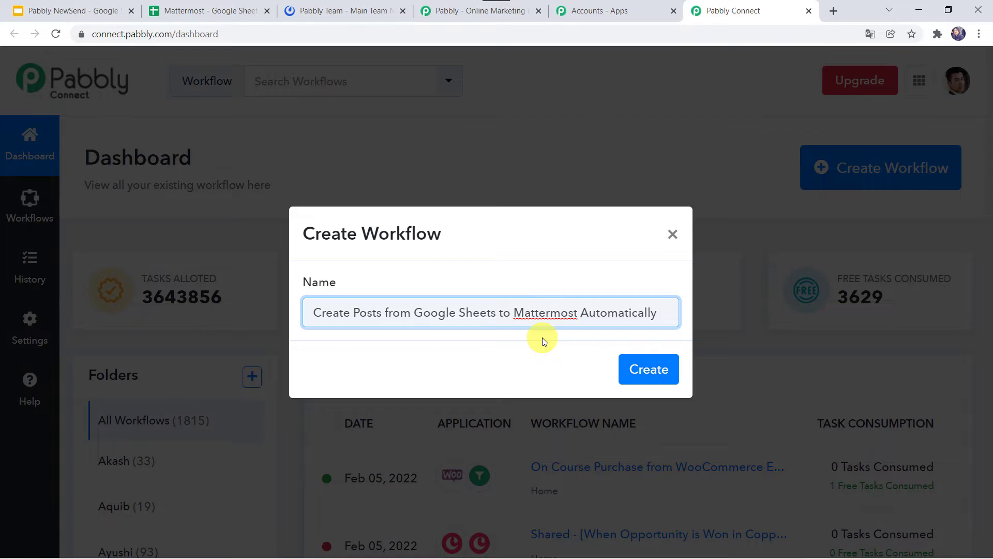
left_click(663, 370)
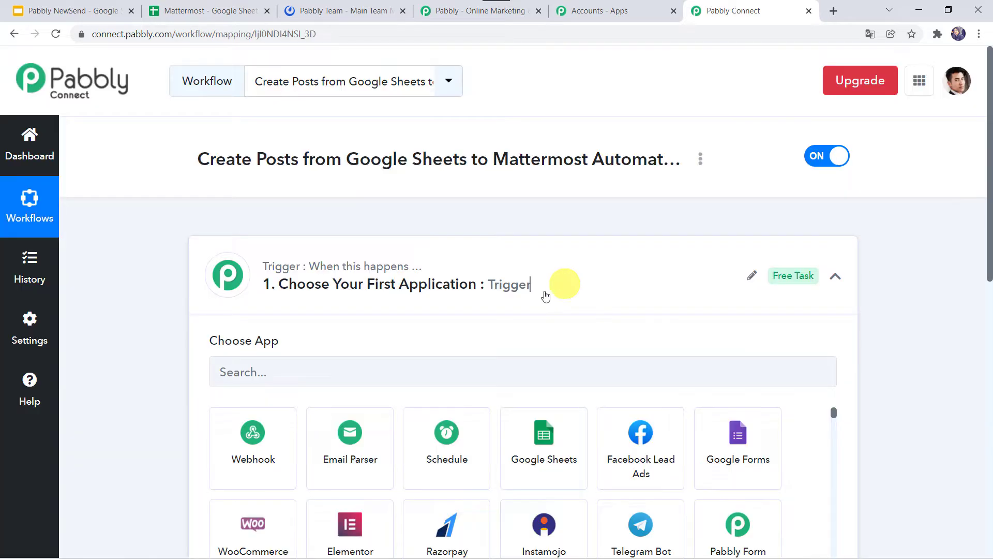
- Set the workflow's trigger to Google Sheets with the New or Updated Spreadsheet Row event
left_click(541, 287)
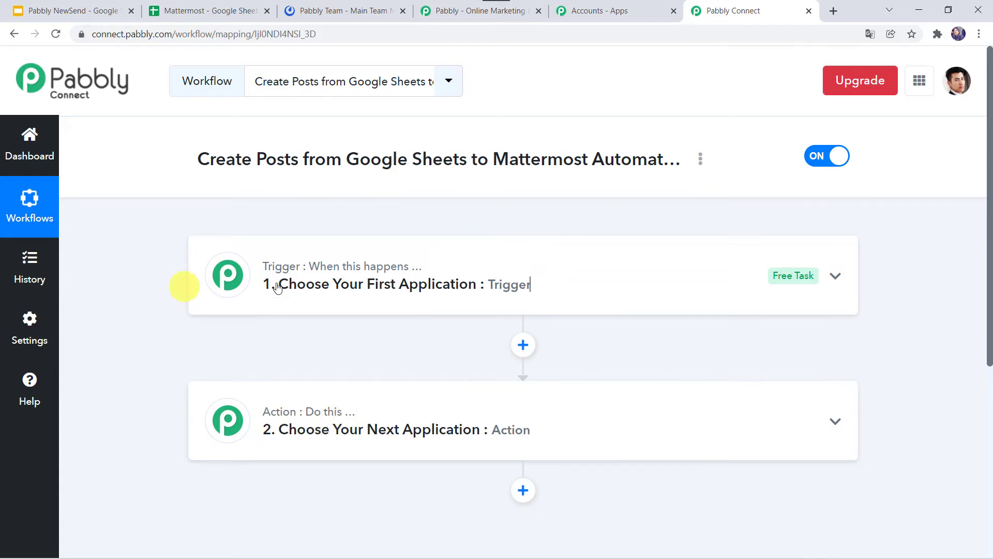
left_click(542, 285)
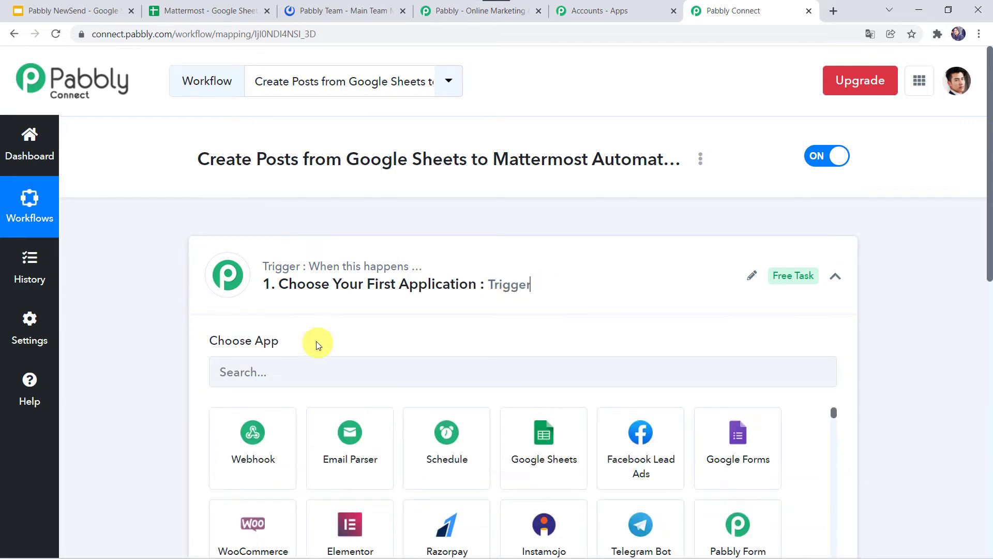
left_click(273, 376)
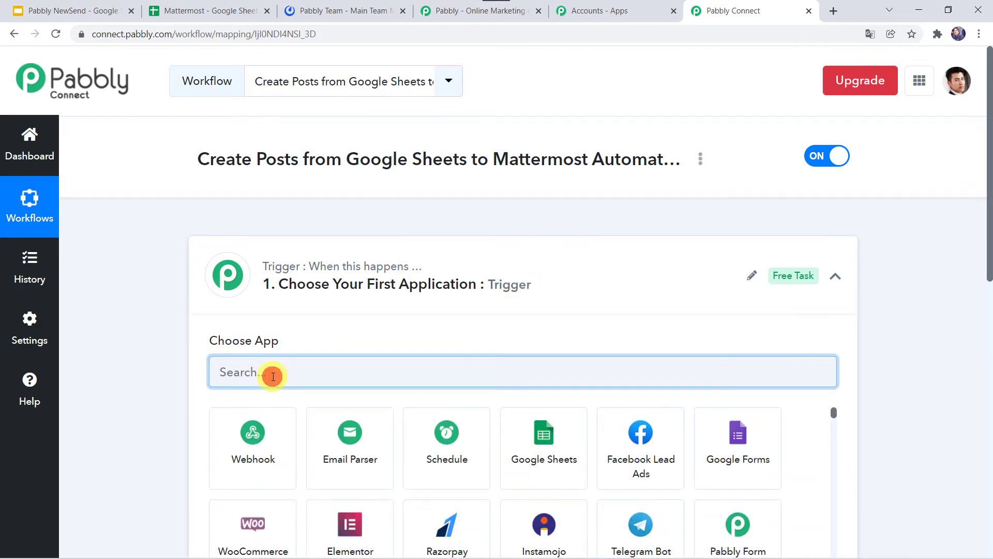
type("Goo")
left_click(241, 456)
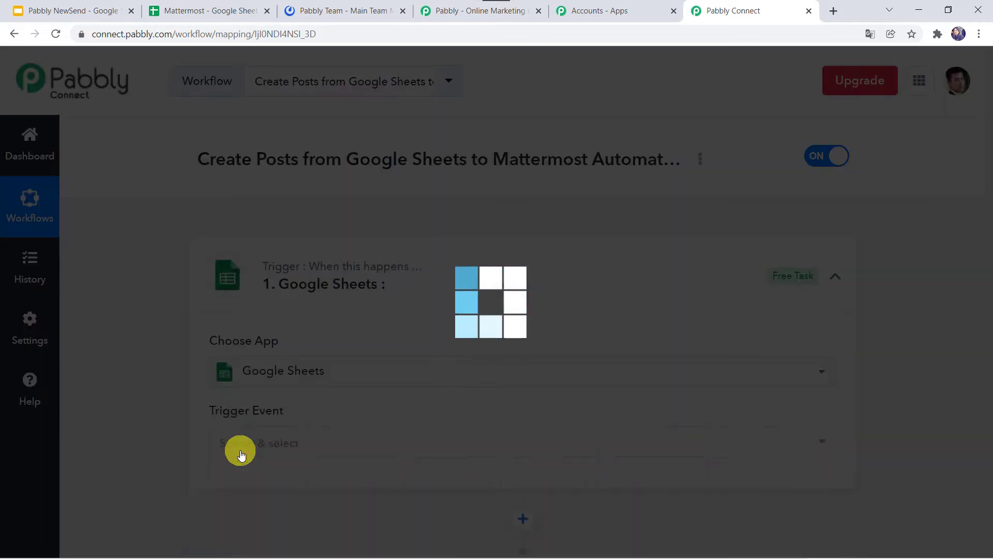
scroll(192, 405, "down", 2)
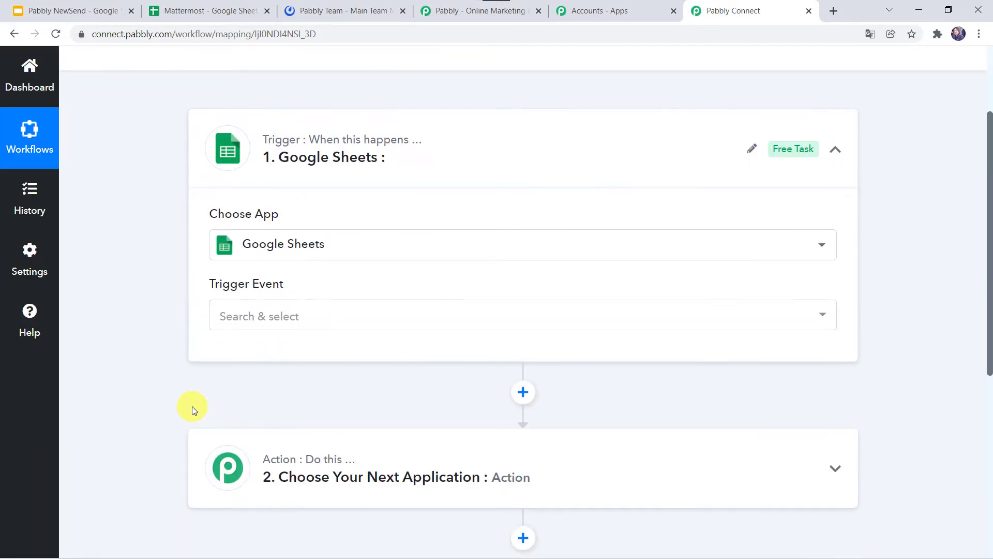
left_click(250, 315)
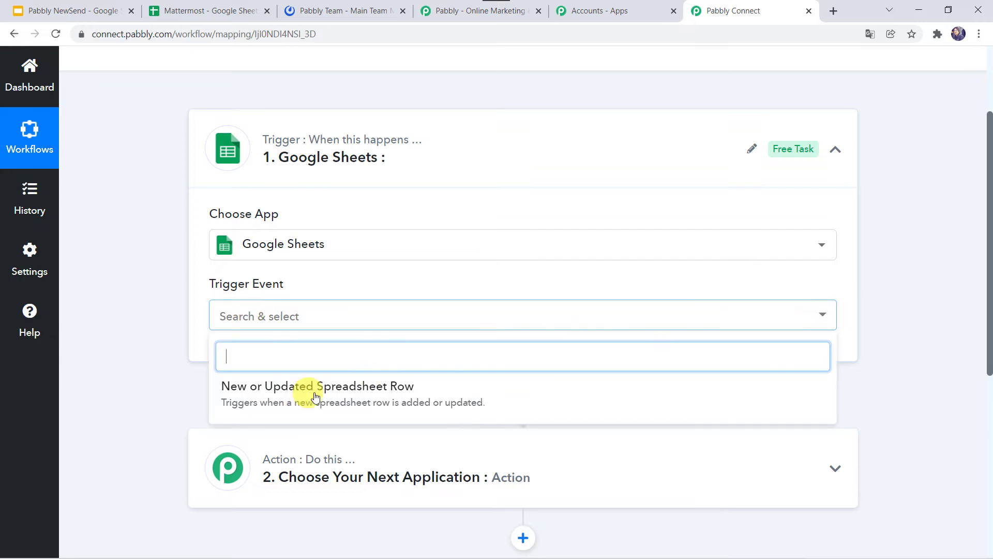
left_click(296, 394)
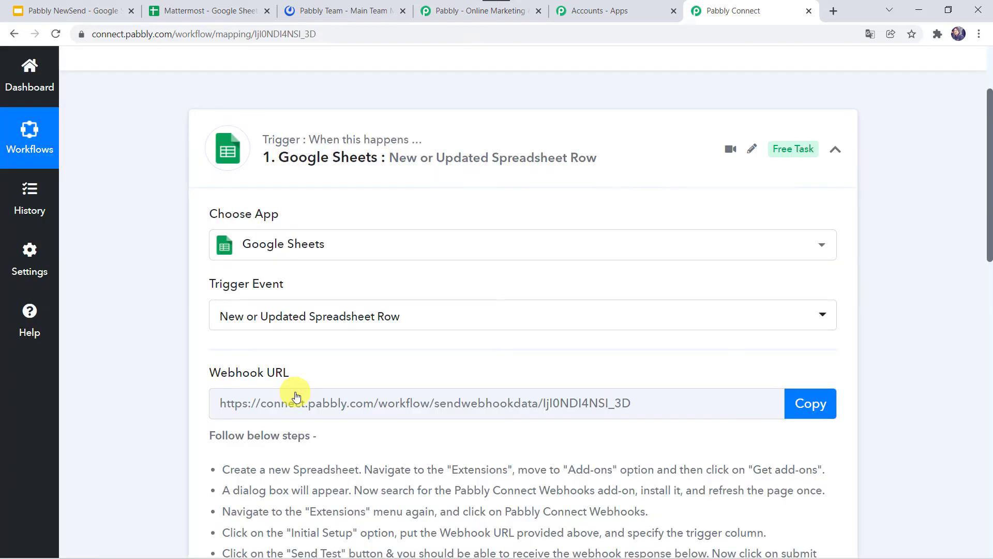
- Review the trigger's webhook URL and setup instructions, and switch to the Mattermost spreadsheet in Google Sheets
scroll(296, 396, "down", 3)
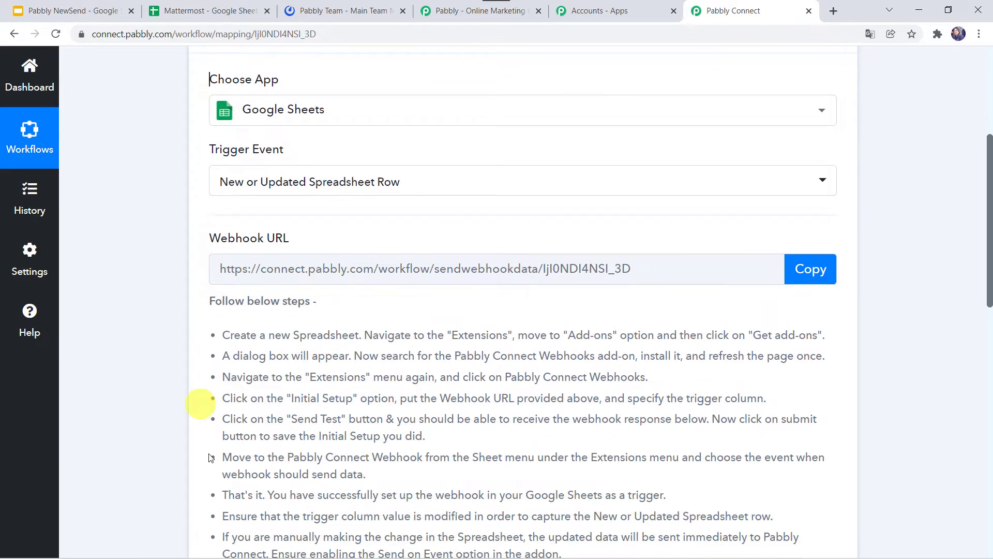
scroll(208, 449, "down", 2)
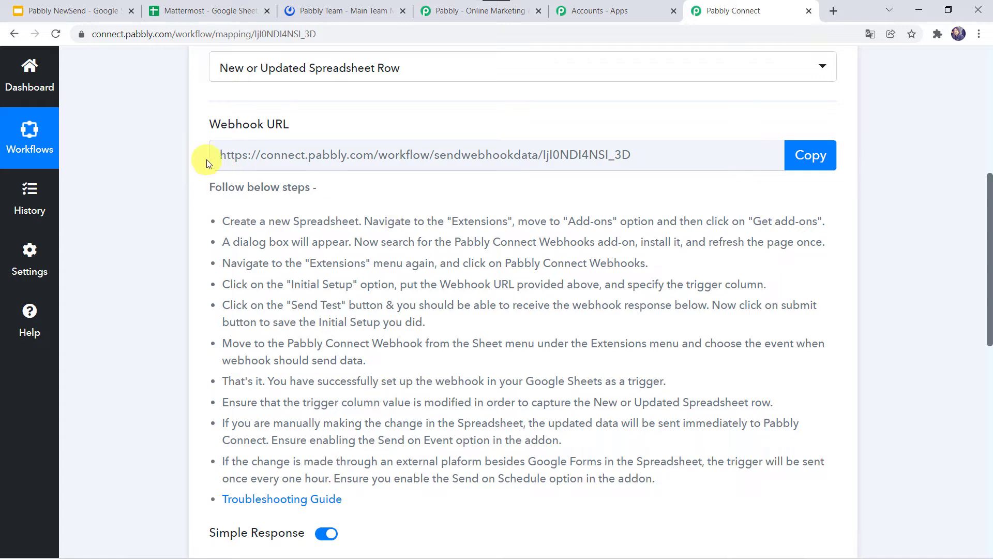
left_click(207, 11)
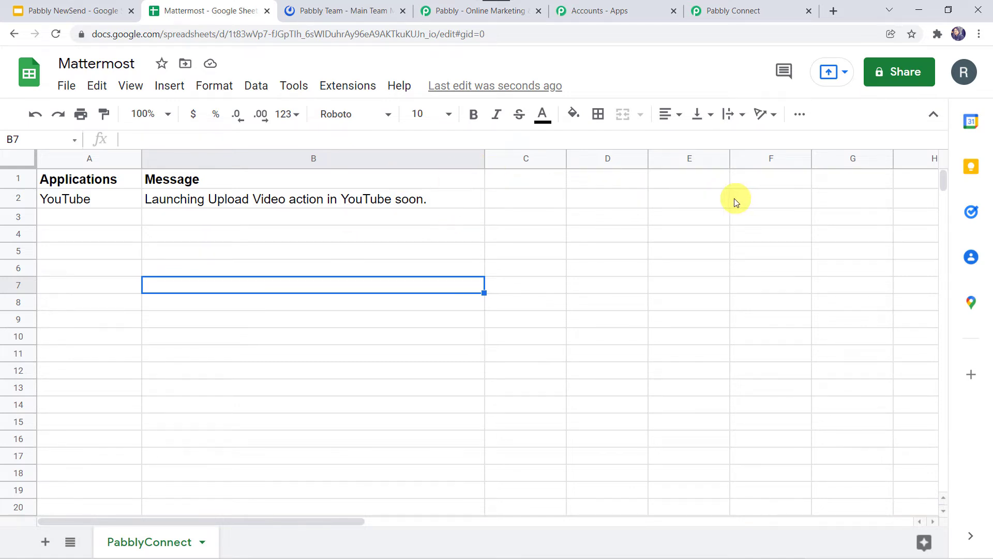
left_click(222, 231)
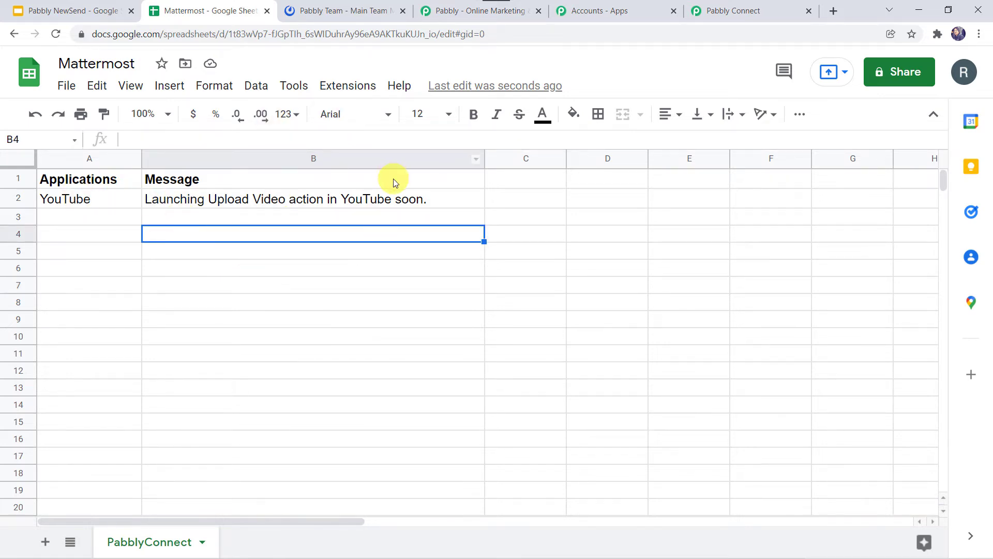
- Look up the Pabbly Connect Webhooks add-on in the Google Workspace Marketplace, check its installation status, and close the marketplace
left_click(345, 93)
mouse_move(365, 121)
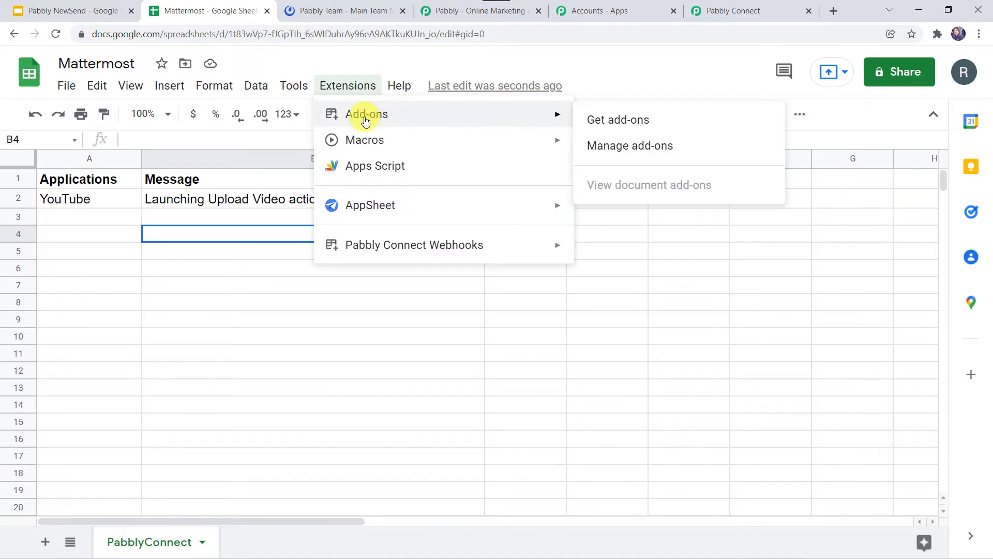
left_click(621, 125)
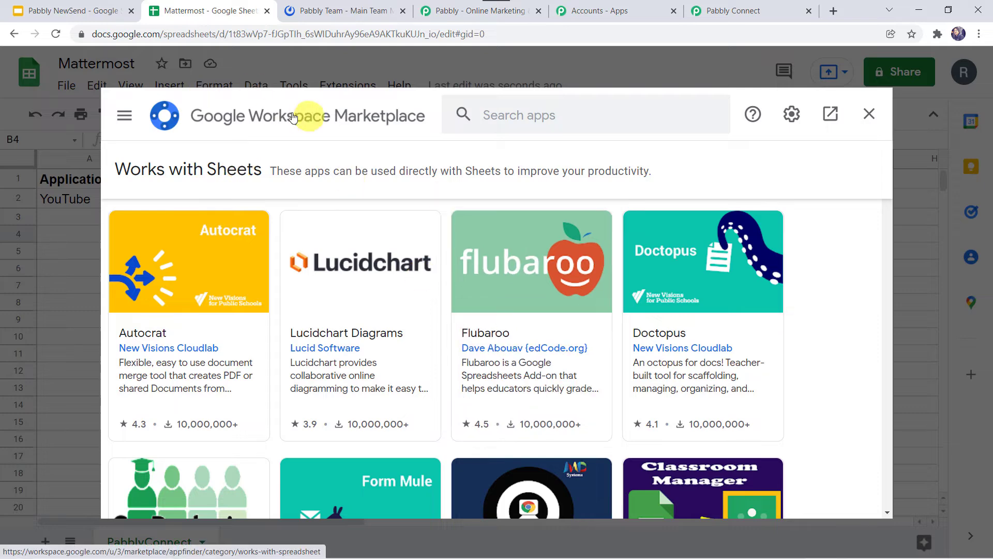
left_click(536, 113)
type("Pabbl")
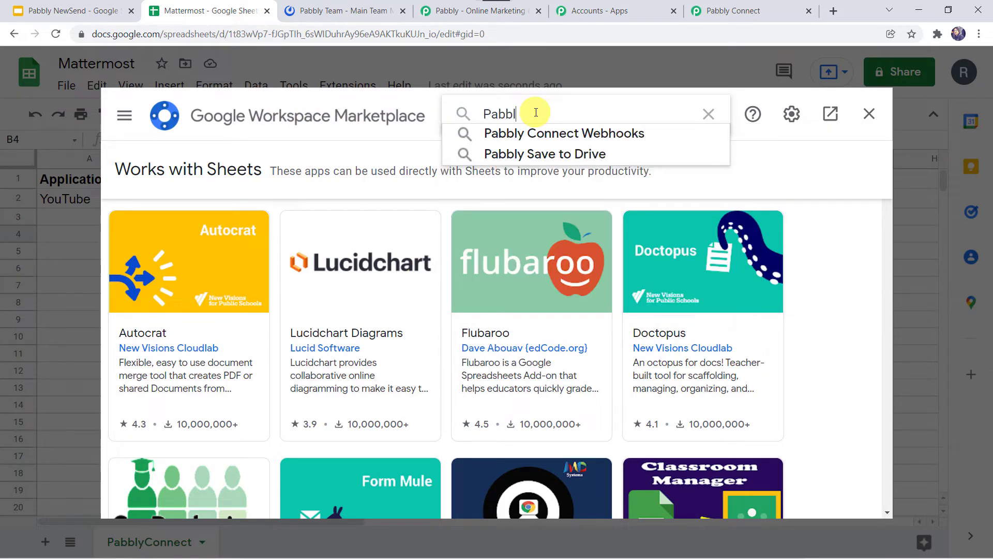
left_click(536, 135)
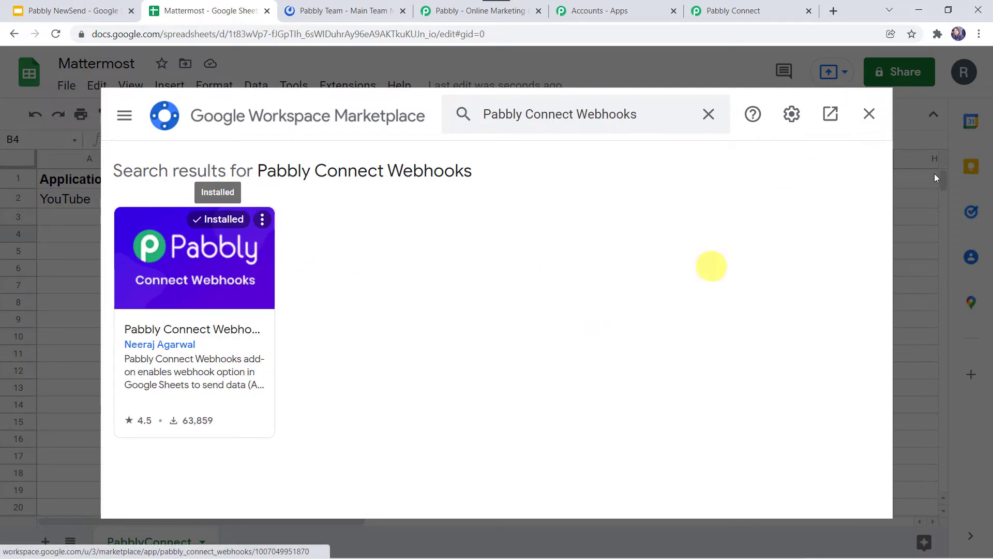
left_click(870, 114)
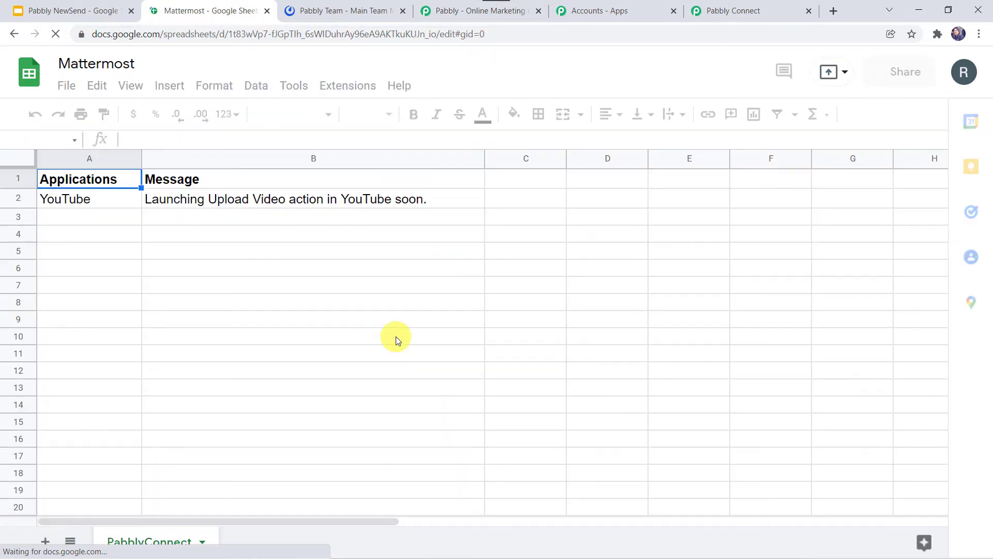
- Open the initial setup of Pabbly Connect Webhooks in the spreadsheet and fill in the webhook URL copied from the workflow's trigger
left_click(254, 305)
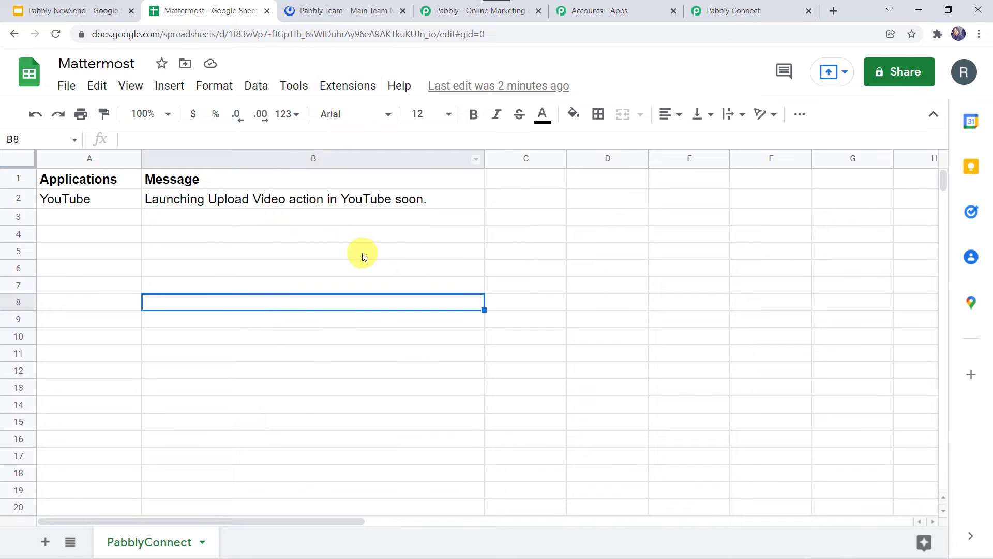
left_click(352, 86)
mouse_move(417, 245)
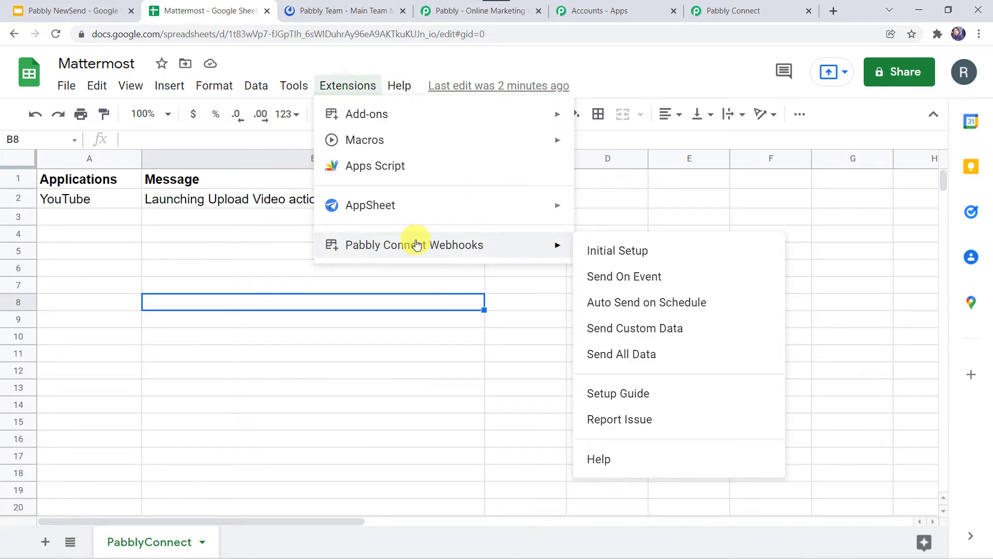
left_click(636, 251)
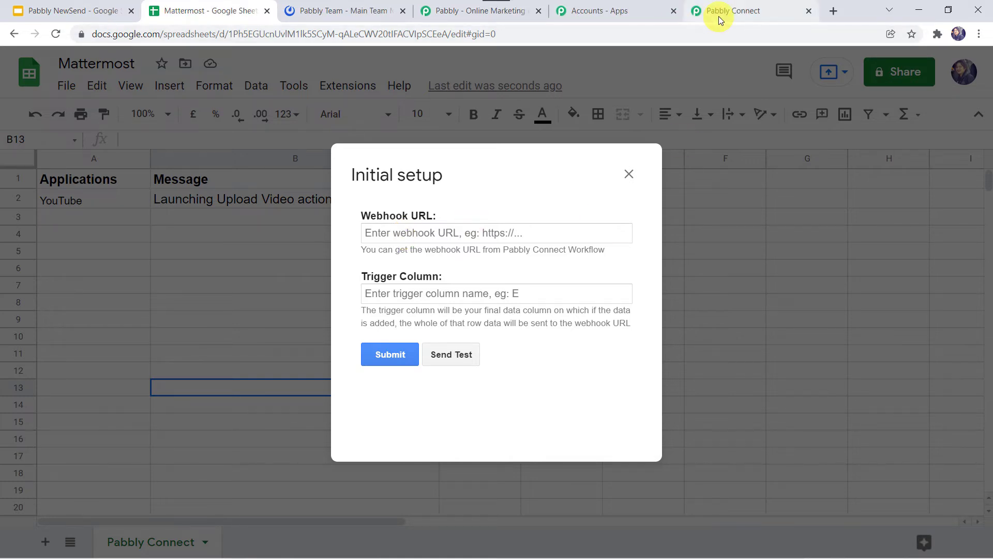
left_click(719, 16)
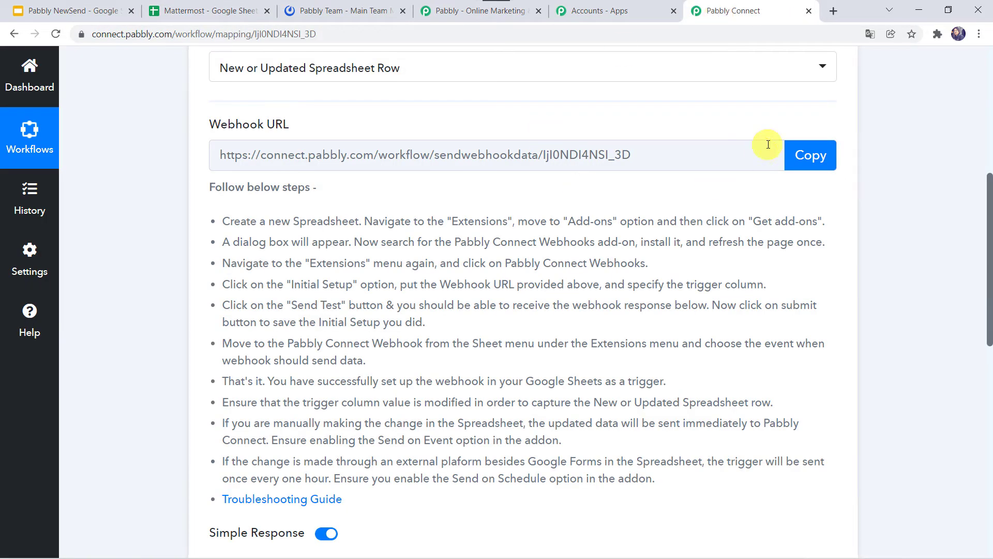
left_click(810, 157)
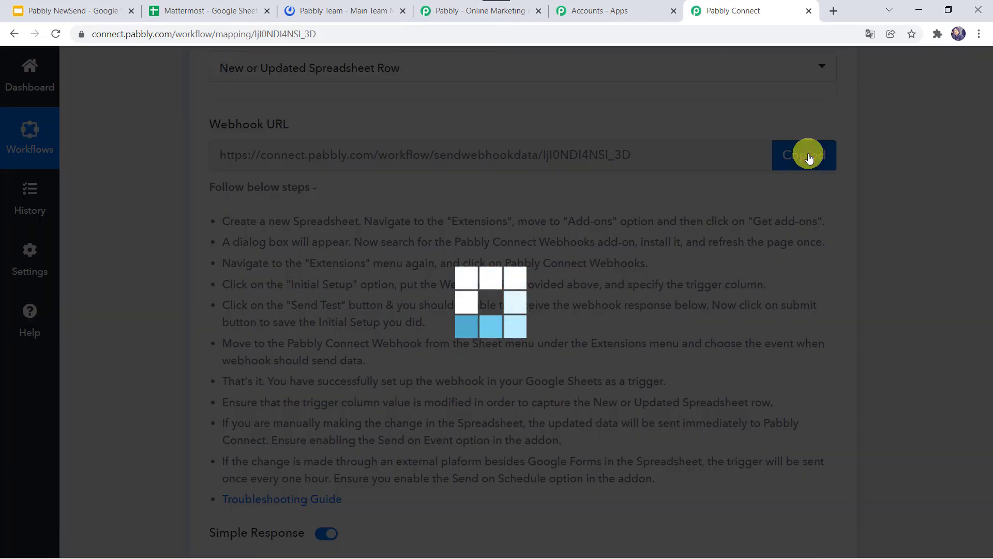
left_click(232, 9)
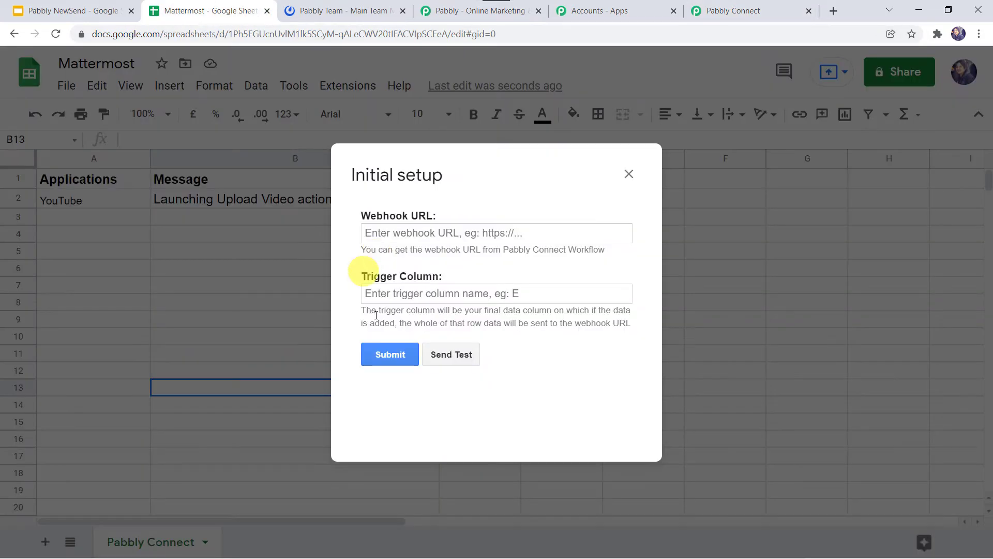
right_click(417, 231)
left_click(461, 337)
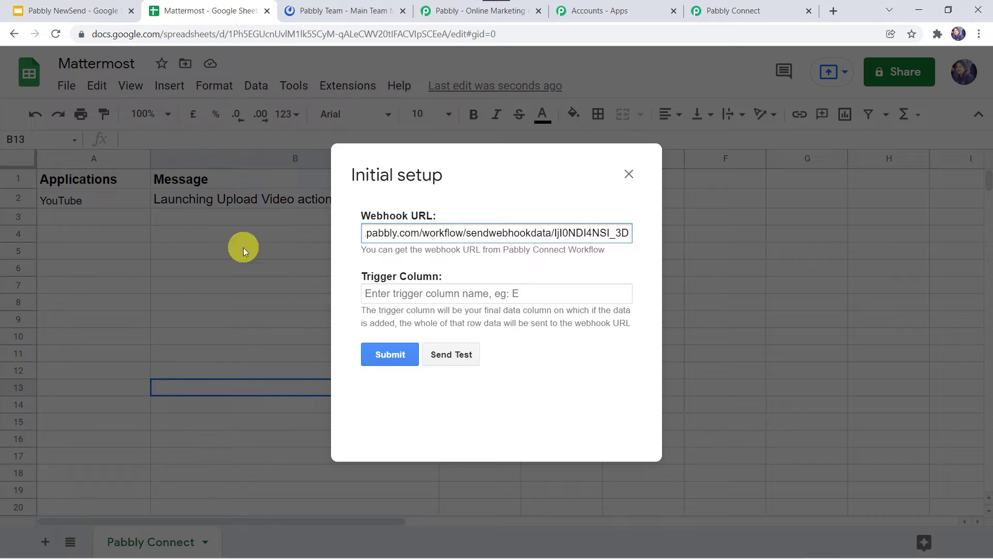
- Set the trigger column to B, send the test data to the webhook, and submit the initial setup
left_click(374, 299)
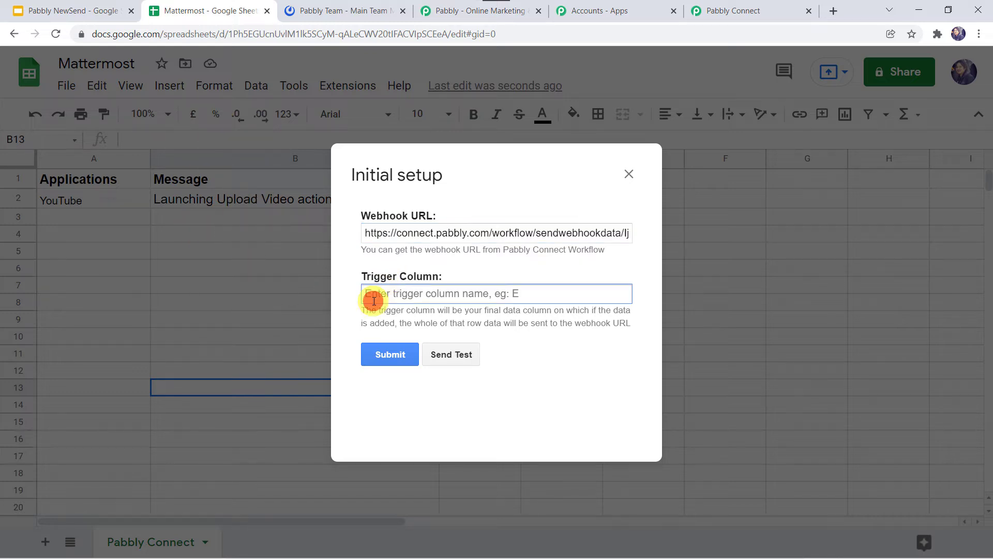
type("B")
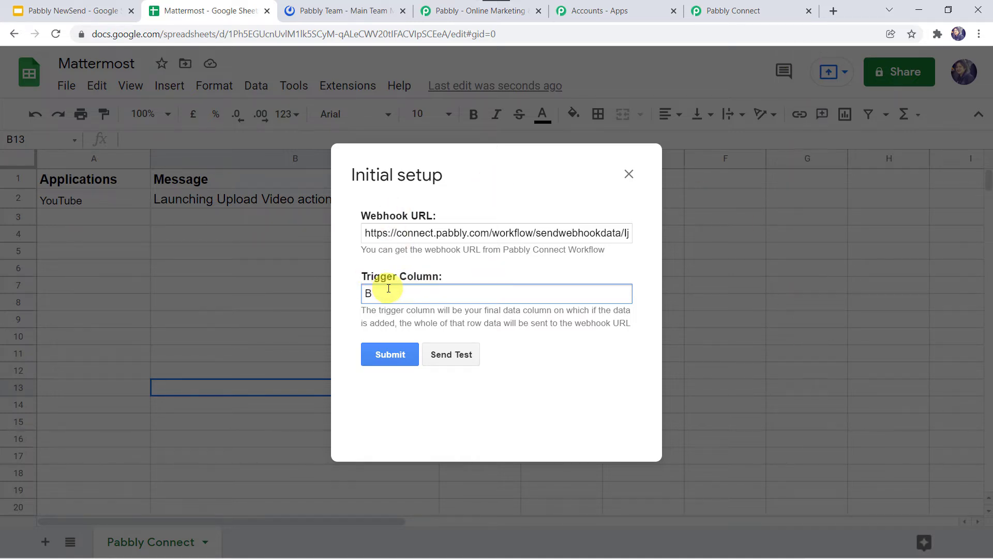
left_click(466, 355)
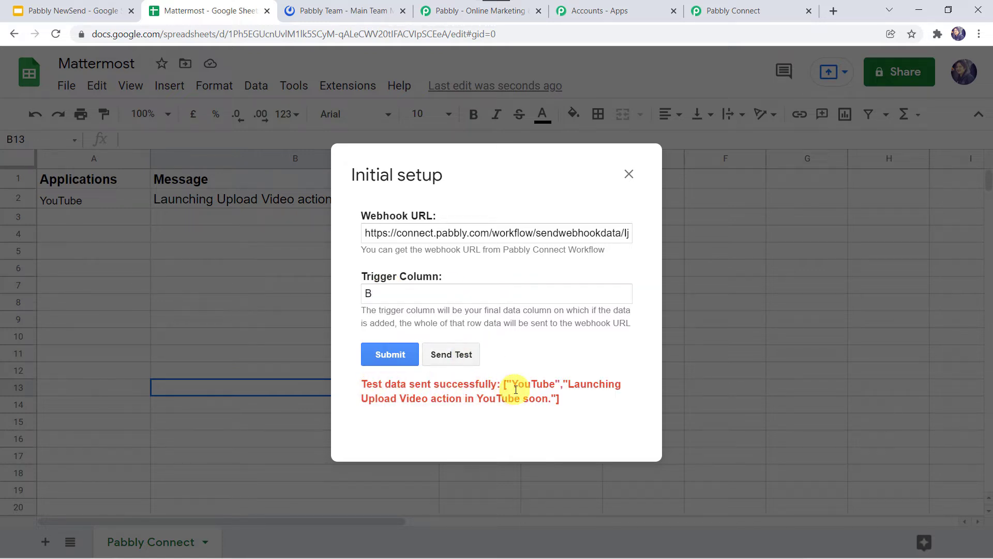
left_click(390, 354)
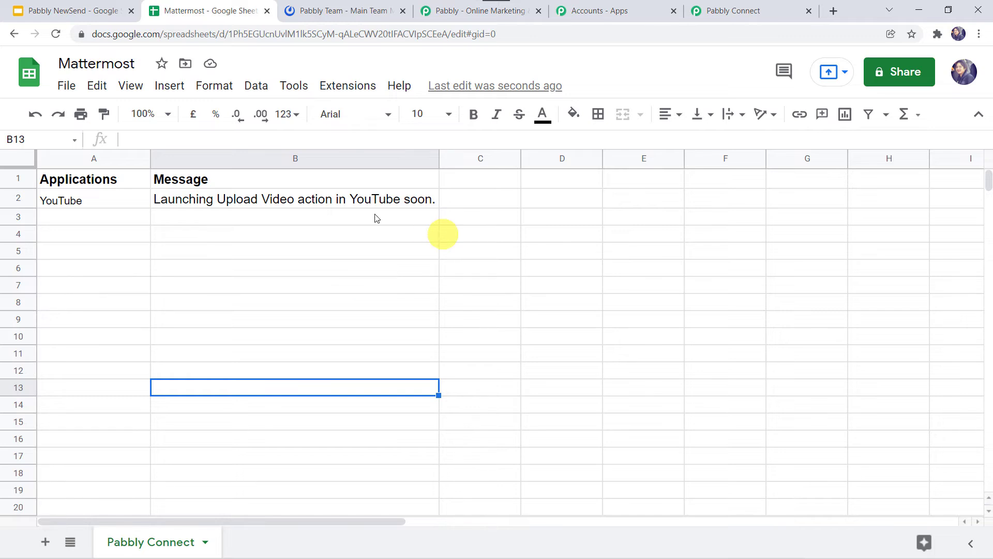
- Enable Send On Event for Pabbly Connect Webhooks in the spreadsheet and check that the option is active
left_click(359, 86)
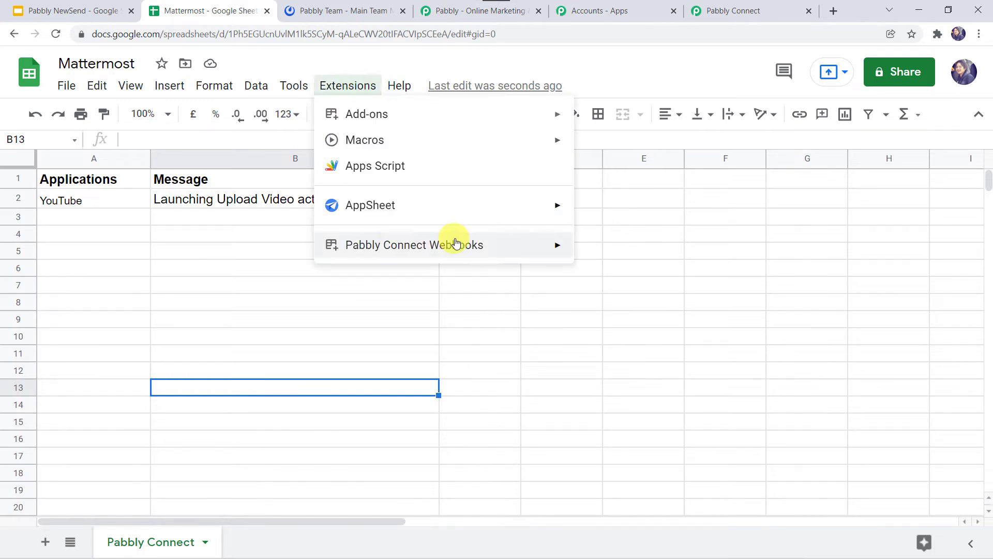
mouse_move(401, 243)
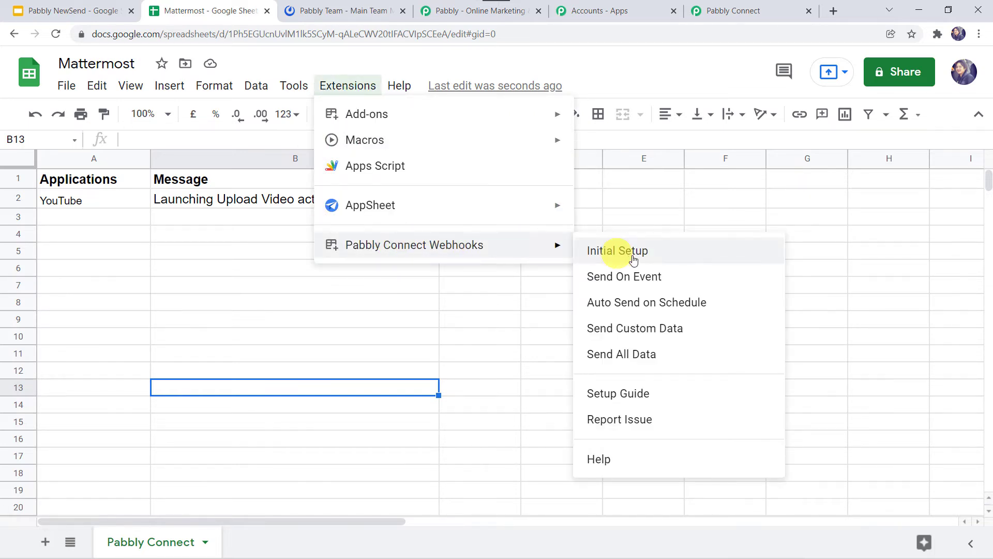
left_click(645, 279)
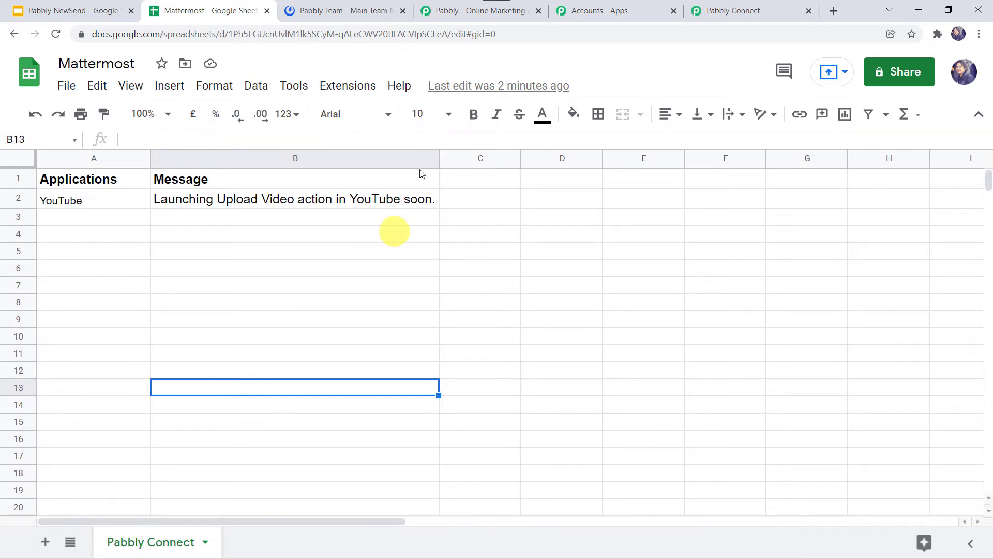
left_click(361, 83)
mouse_move(433, 249)
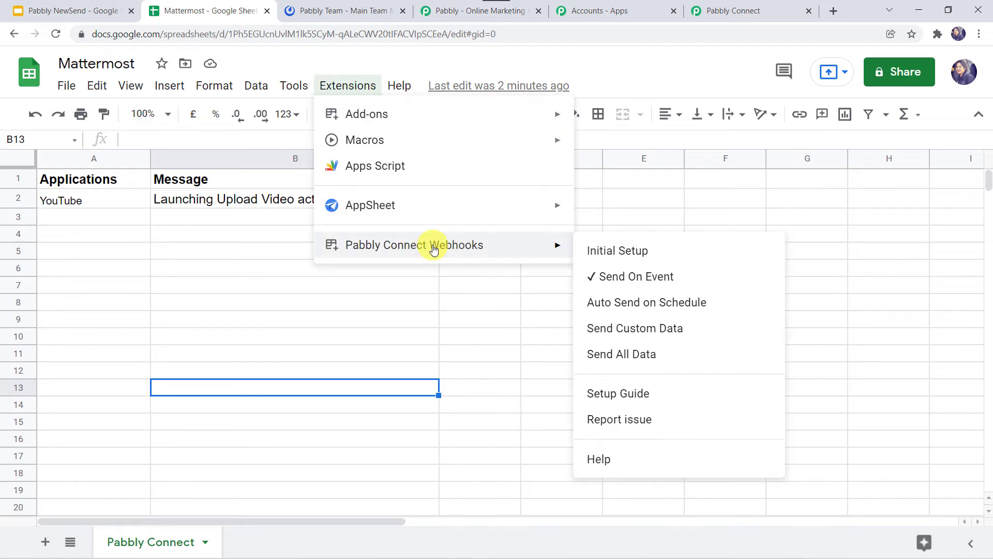
left_click(510, 293)
- Switch to the Pabbly Connect workflow and examine the labels and values in the trigger's received webhook response
left_click(742, 11)
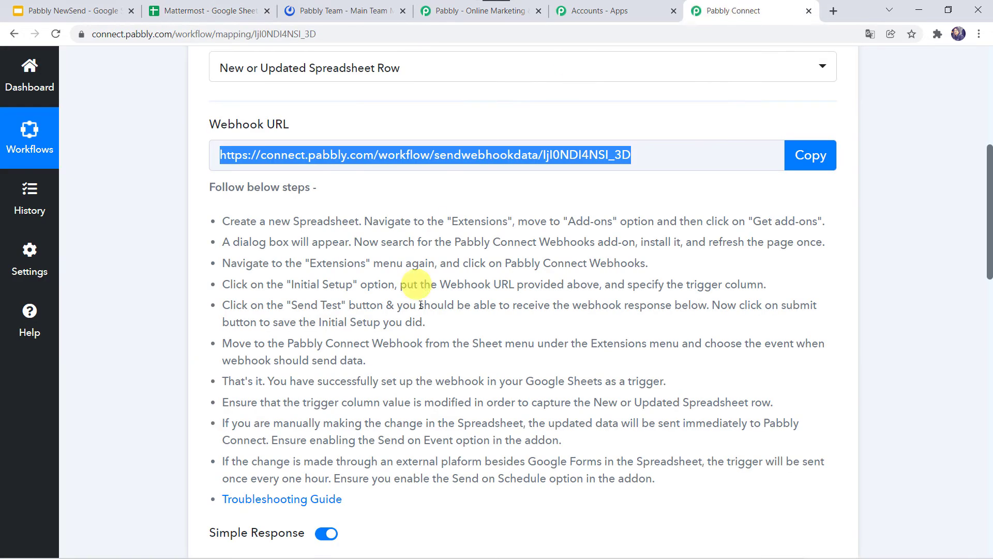
scroll(436, 362, "down", 8)
scroll(439, 318, "down", 2)
mouse_move(322, 139)
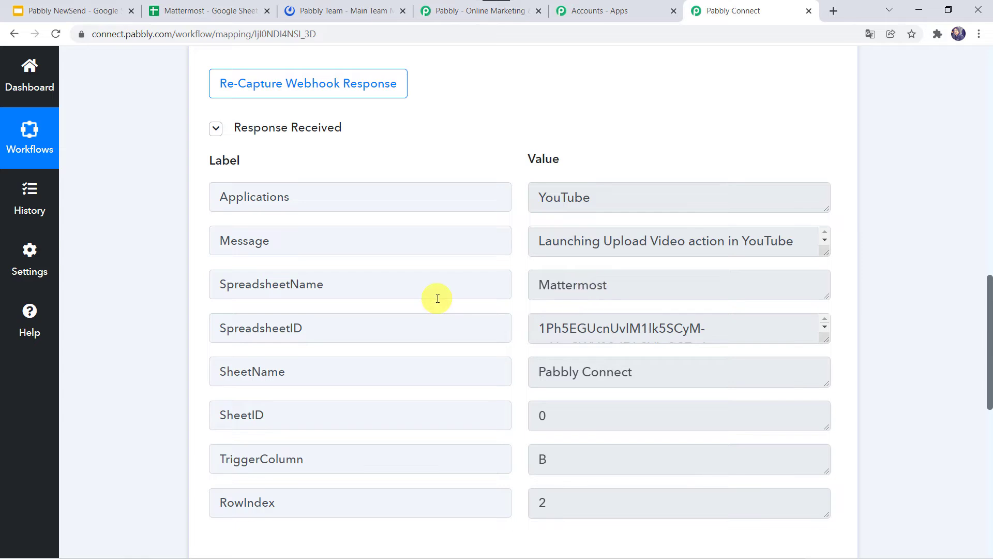
scroll(437, 295, "down", 2)
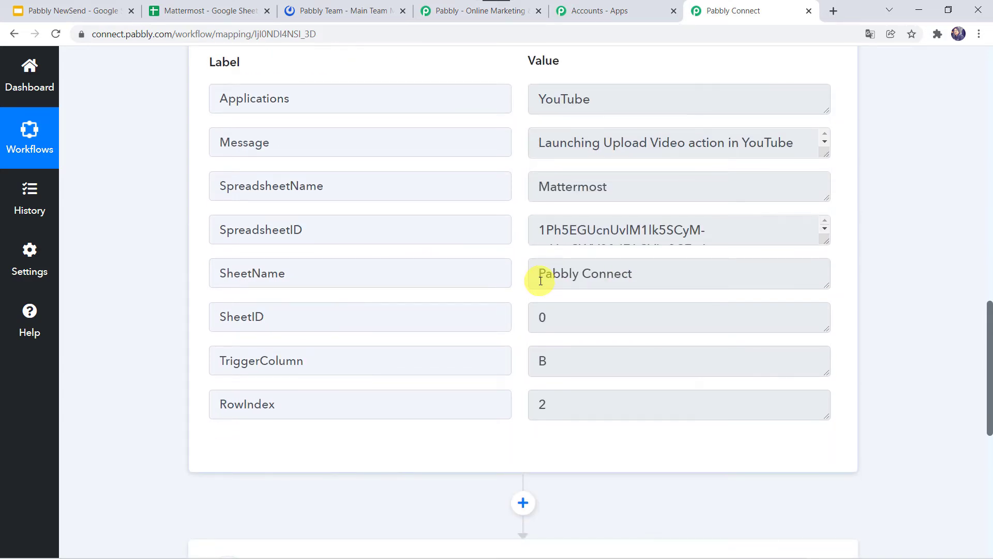
scroll(539, 170, "up", 4)
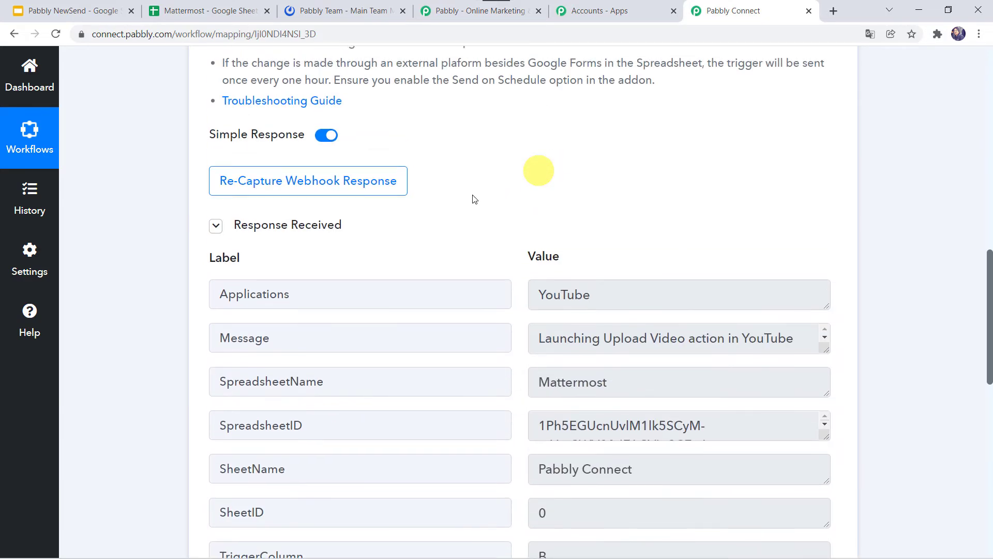
scroll(465, 361, "down", 3)
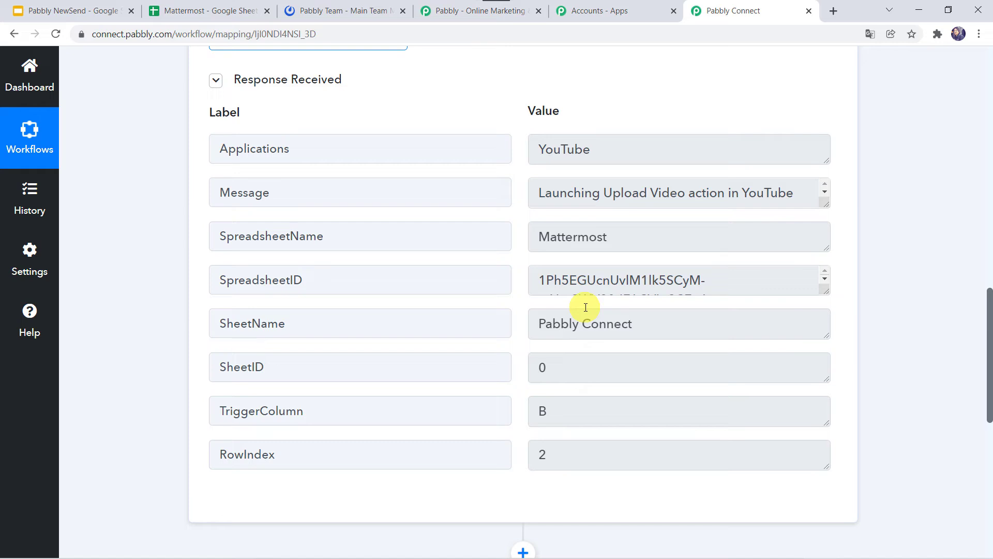
- Set the workflow's action application to Mattermost with the Create a Post event
scroll(258, 383, "down", 7)
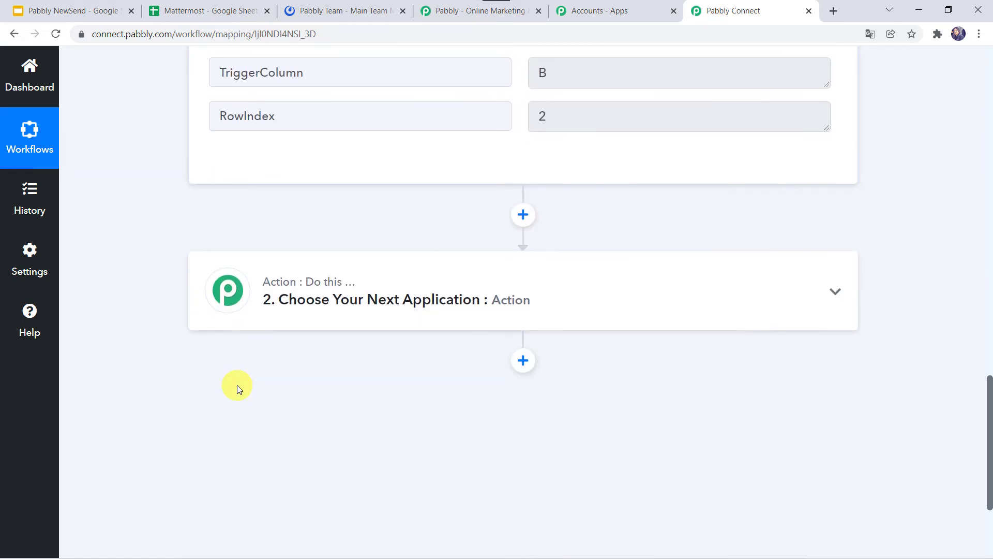
left_click(456, 290)
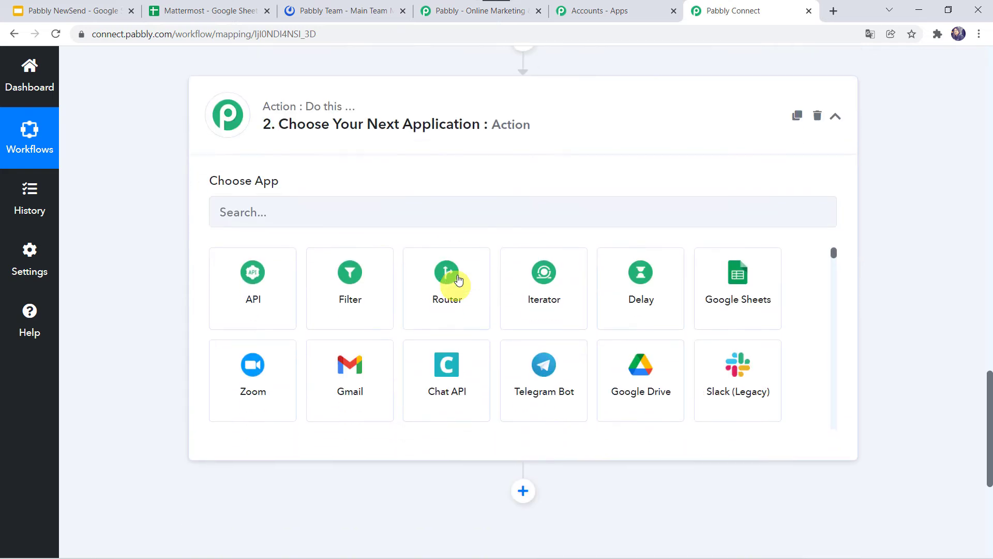
left_click(369, 210)
type("Matter")
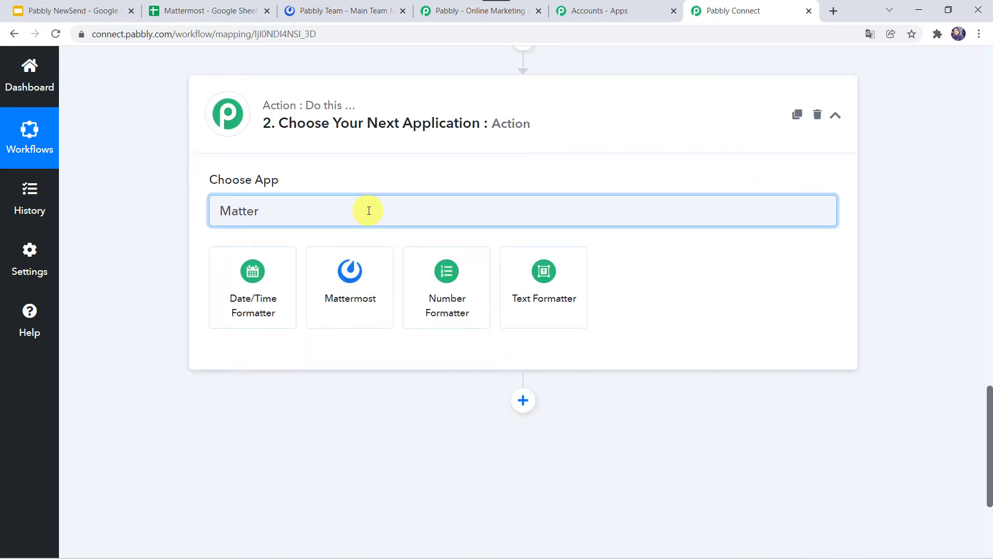
left_click(364, 302)
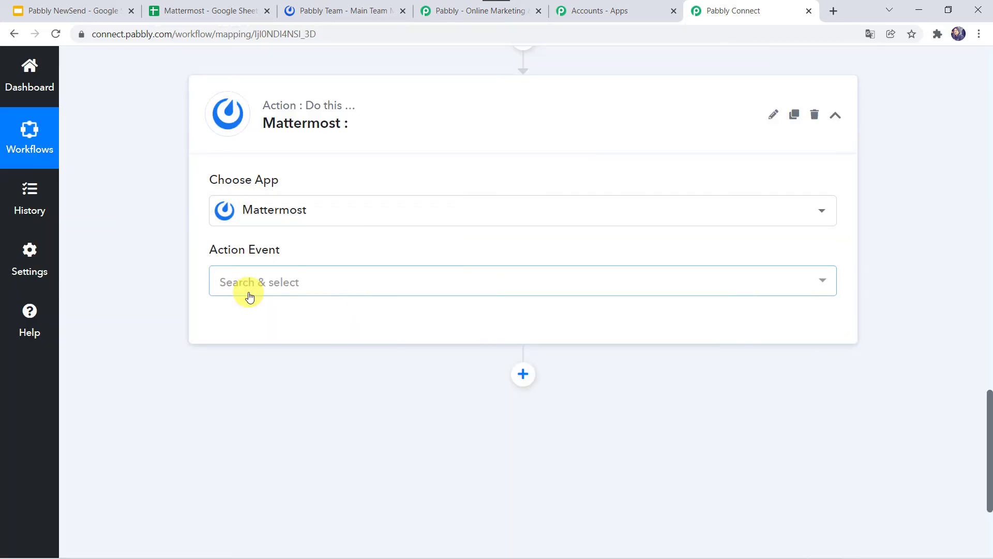
left_click(253, 295)
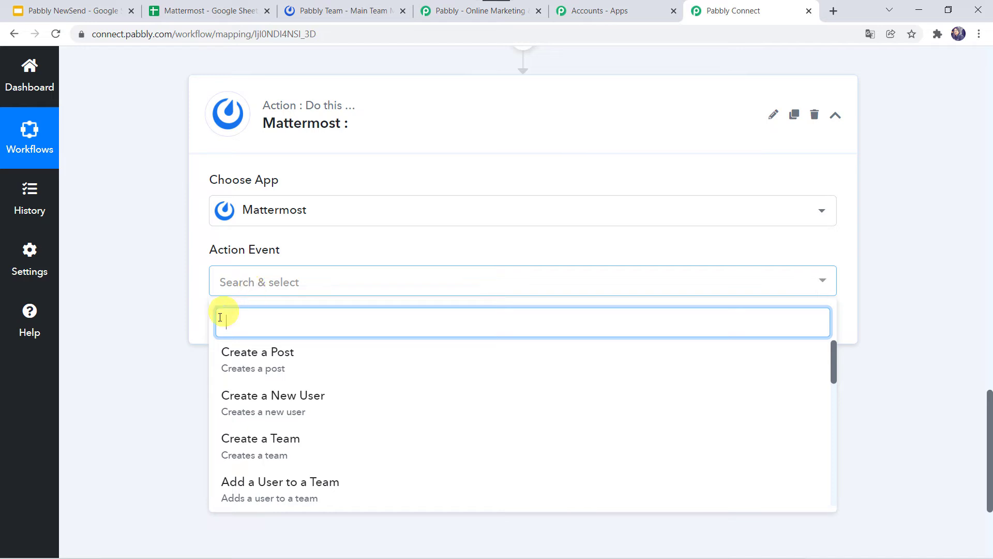
left_click(268, 364)
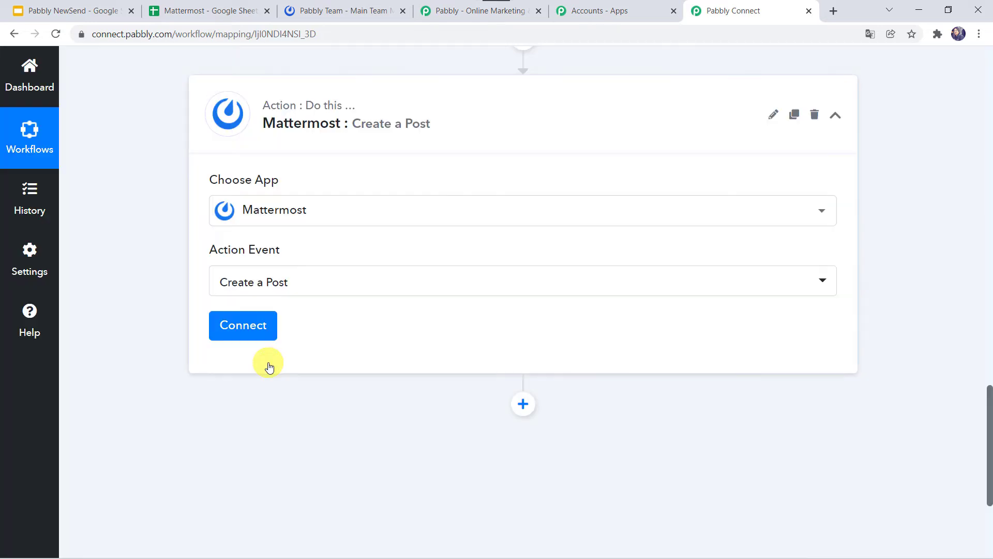
- Start adding a new Mattermost connection for the action and read its access token and Mattermost URL instructions
left_click(253, 325)
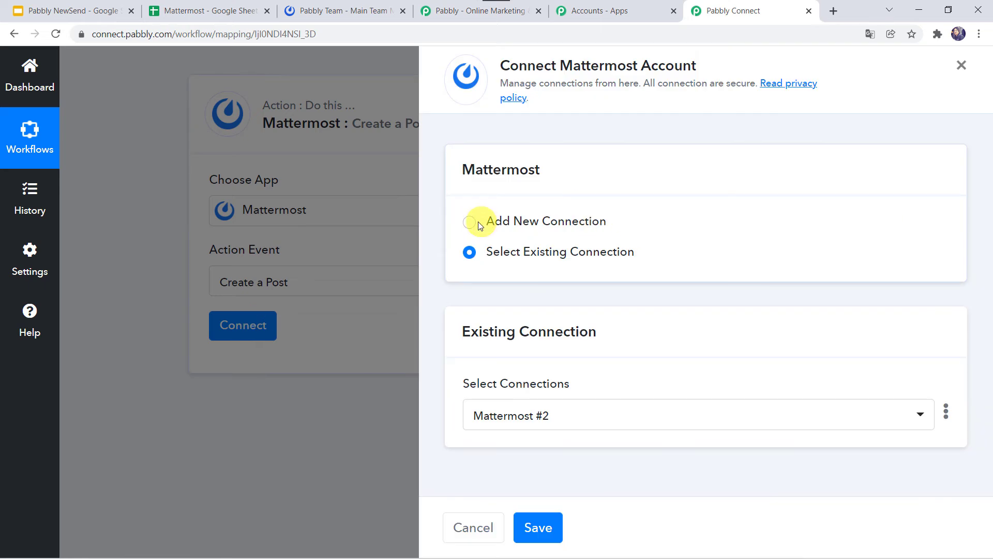
left_click(471, 224)
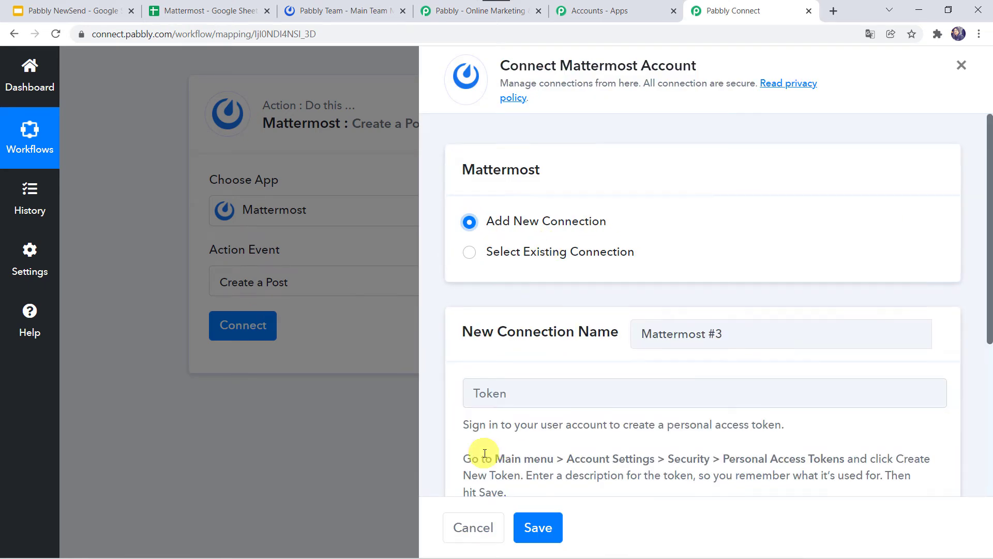
scroll(485, 454, "down", 3)
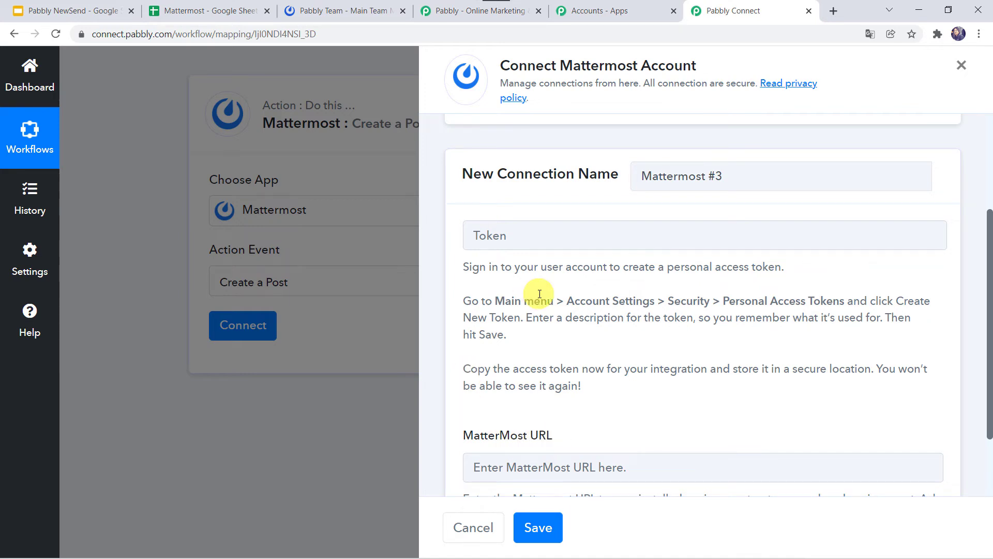
scroll(540, 294, "down", 2)
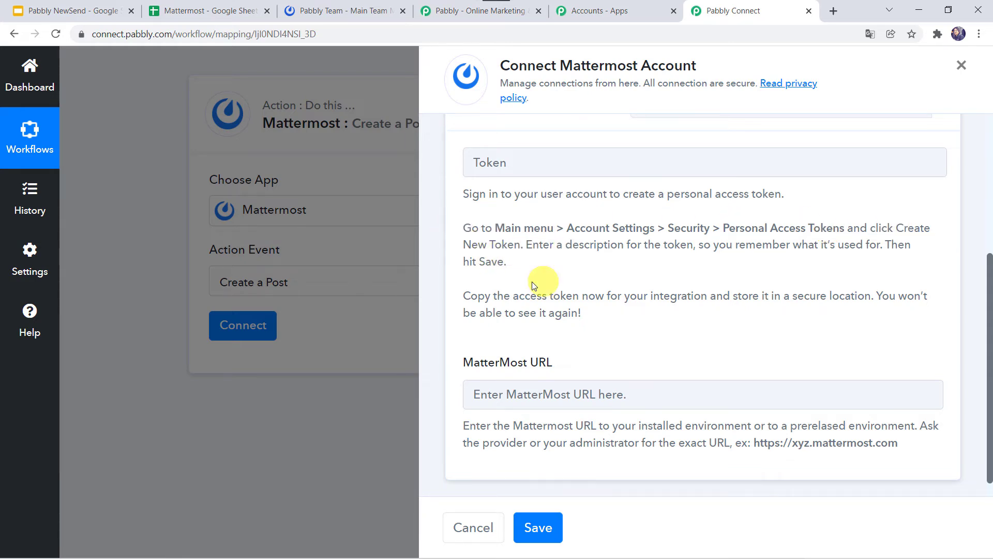
- Switch to Mattermost and open the personal access tokens for editing in the profile's security settings
left_click(339, 12)
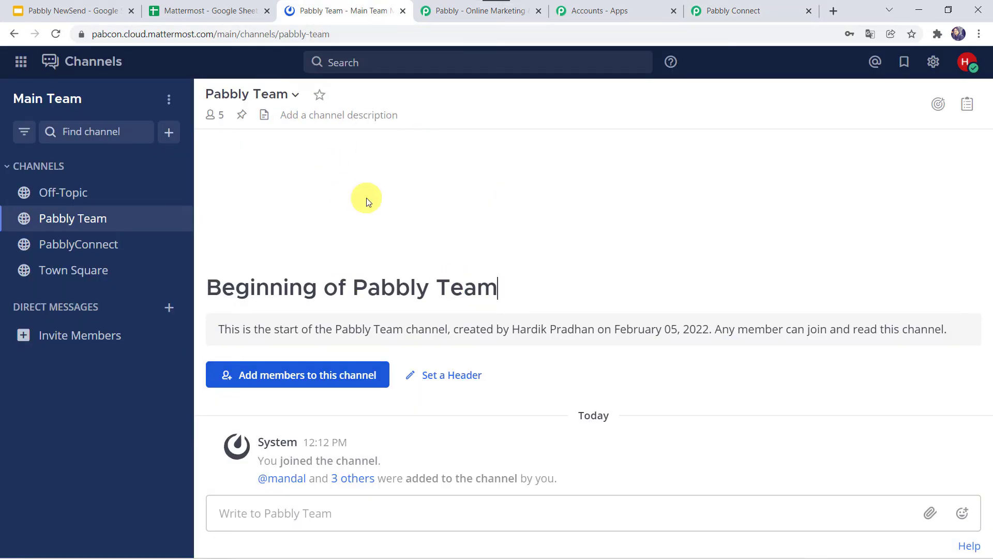
left_click(967, 62)
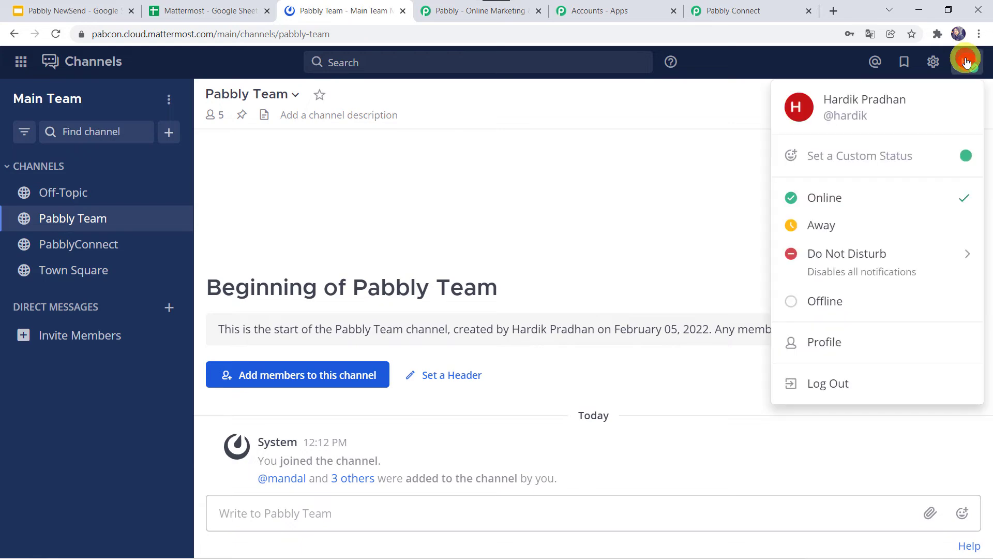
left_click(838, 346)
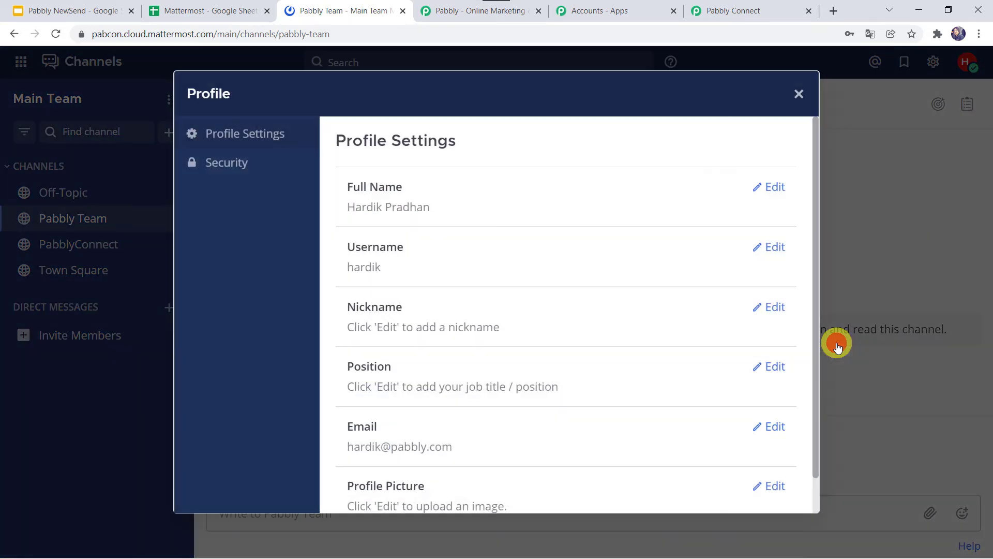
left_click(252, 180)
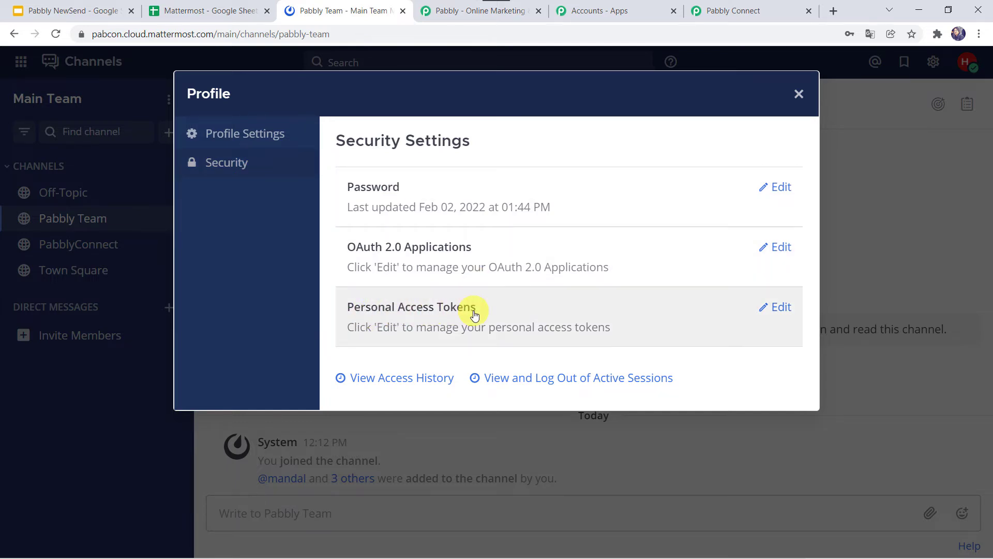
left_click(783, 308)
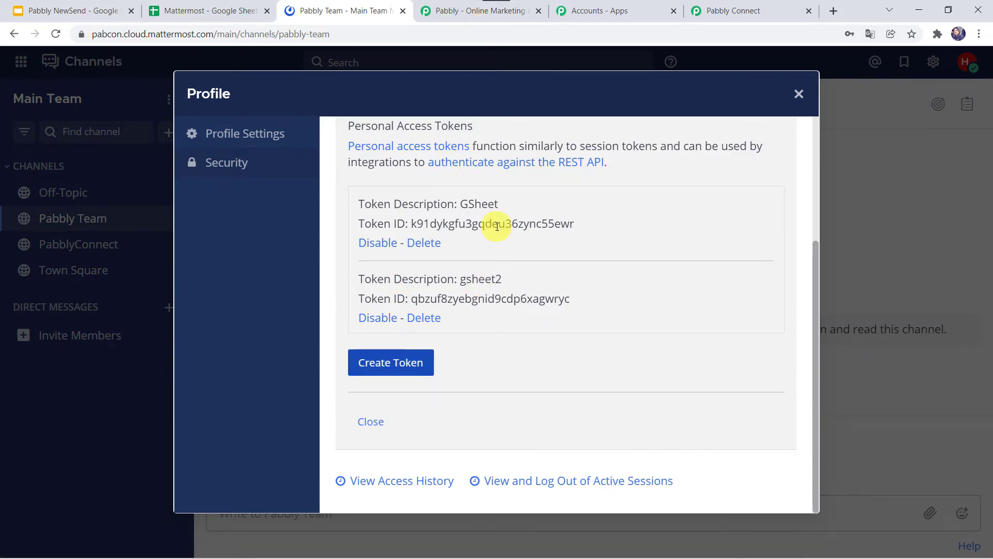
- Close the profile settings and check the Enable Personal Access Tokens option in the System Console's Integration Management settings
scroll(489, 222, "up", 1)
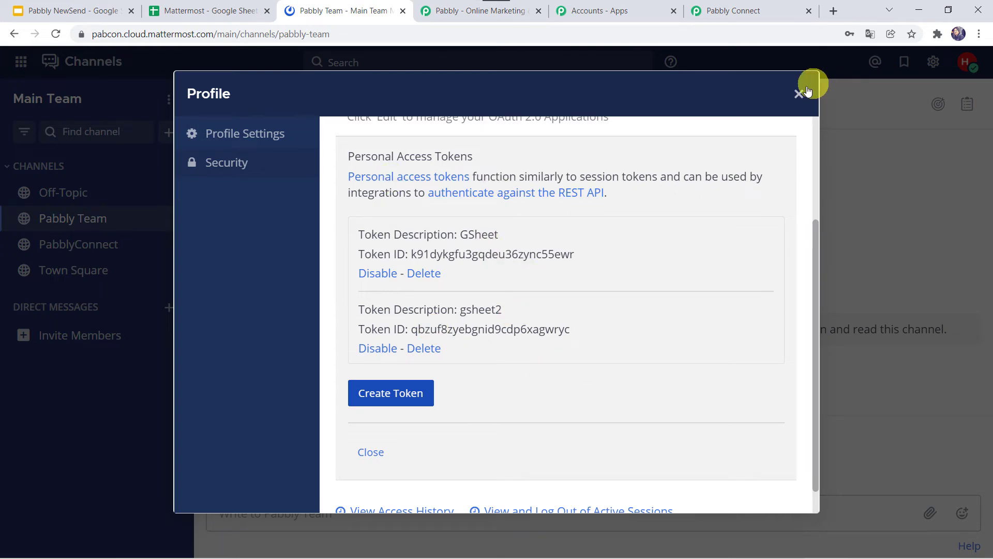
left_click(799, 96)
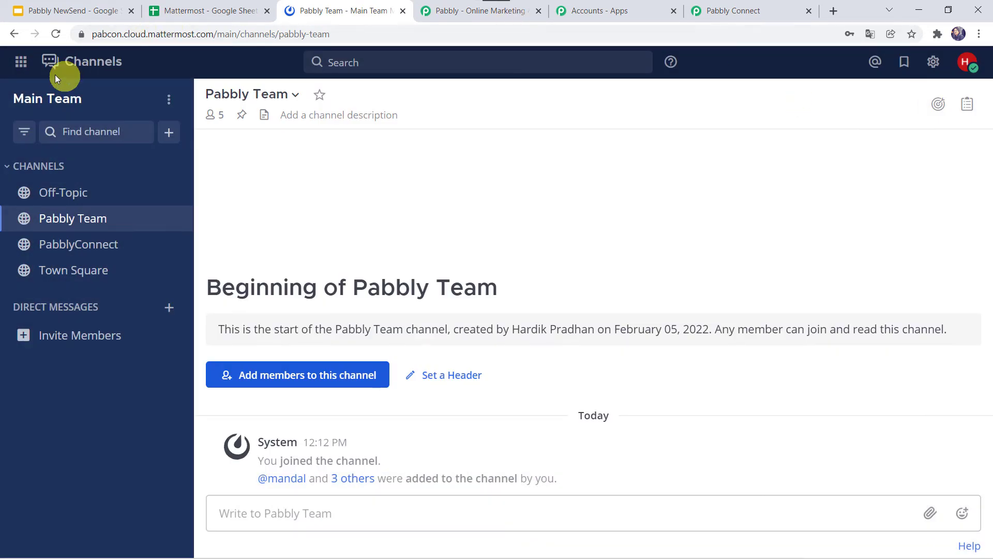
left_click(22, 64)
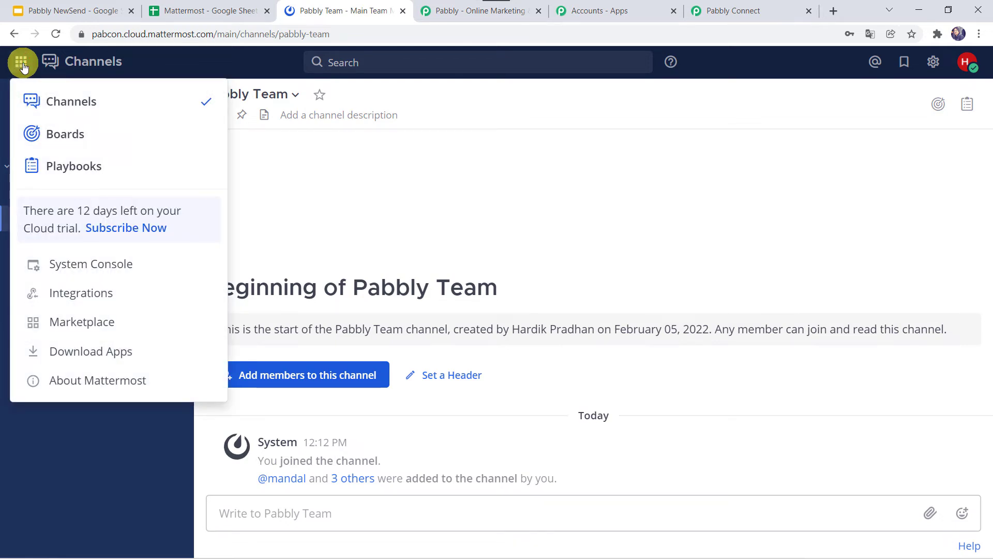
left_click(108, 266)
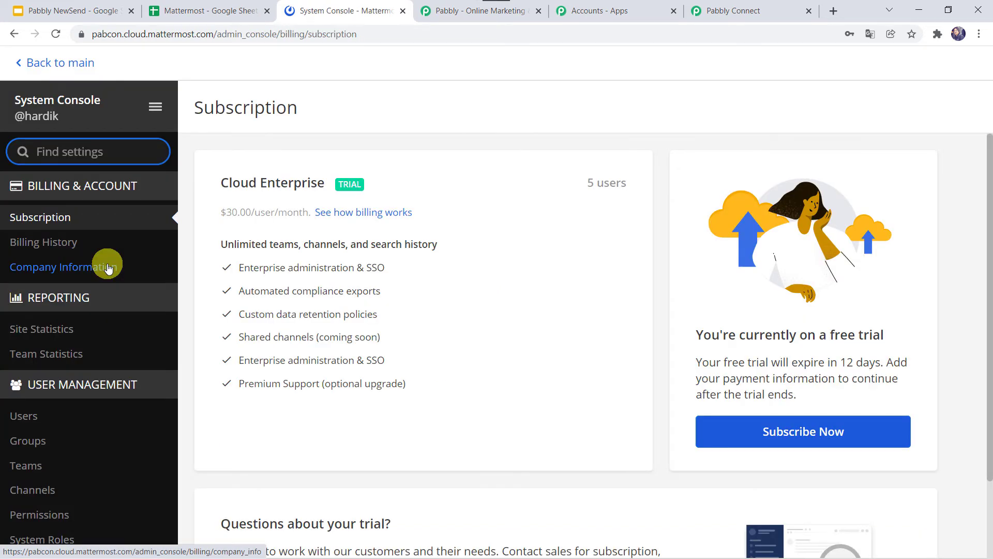
scroll(83, 386, "down", 5)
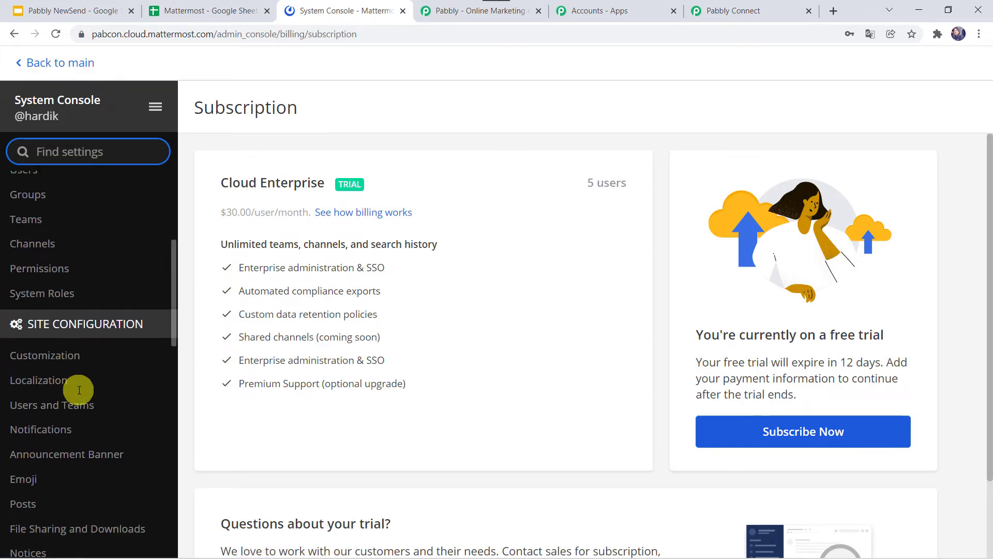
scroll(79, 389, "down", 12)
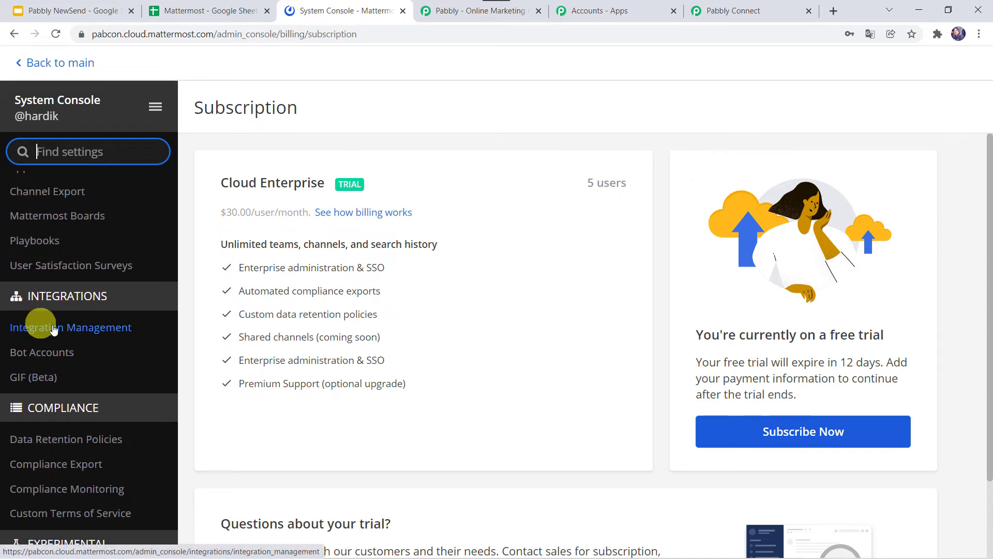
left_click(86, 332)
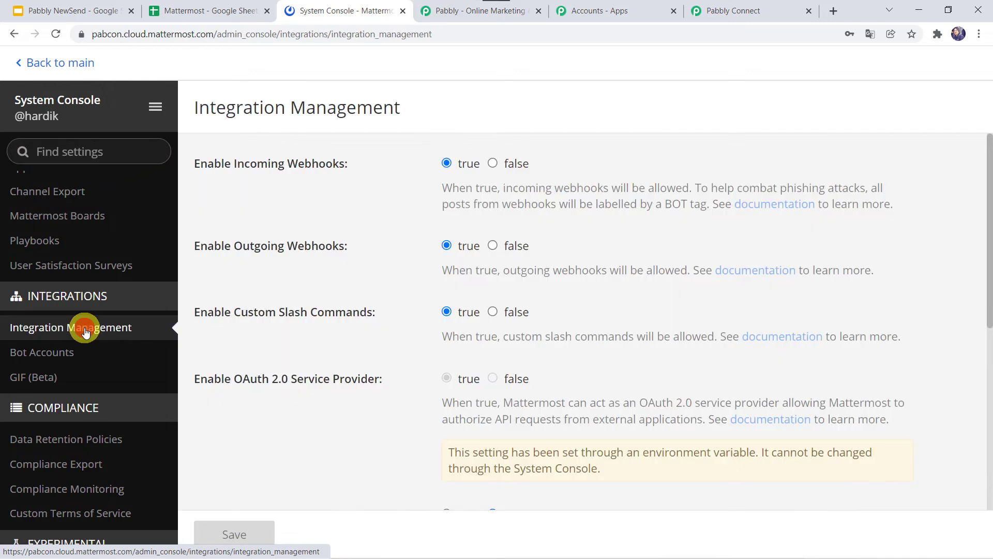
scroll(289, 355, "down", 7)
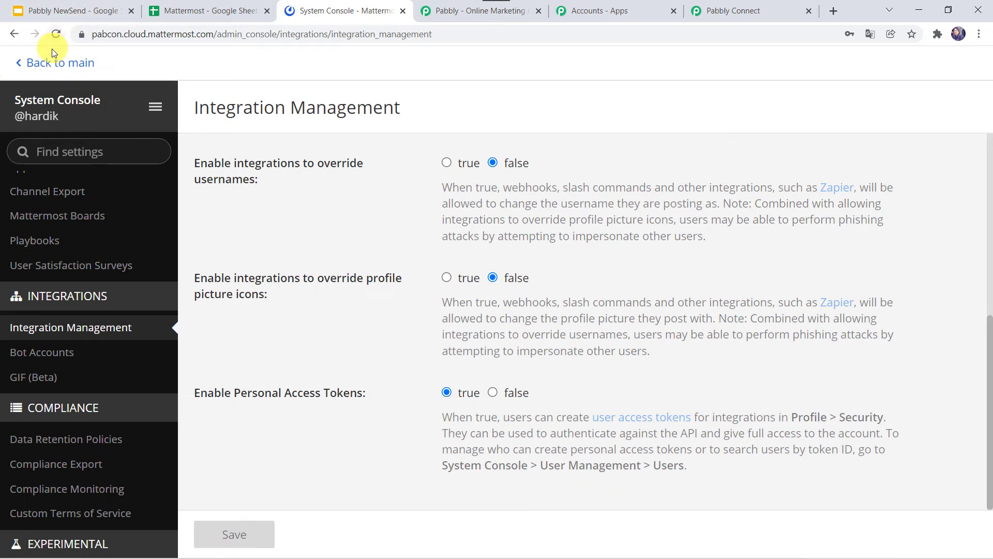
- Return to the main team and create a System Admin personal access token described as "Google Sheets Integration" in the profile's security settings
left_click(44, 65)
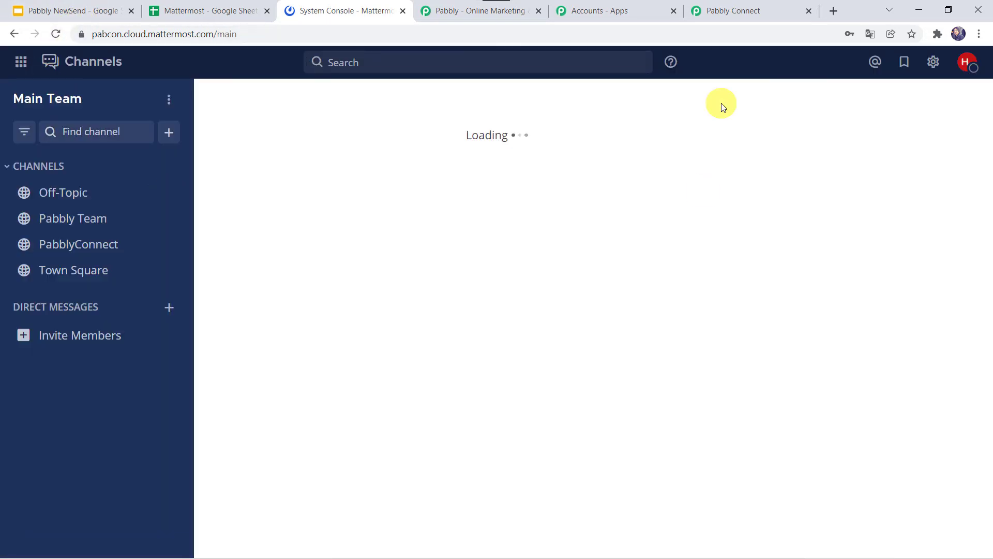
left_click(965, 63)
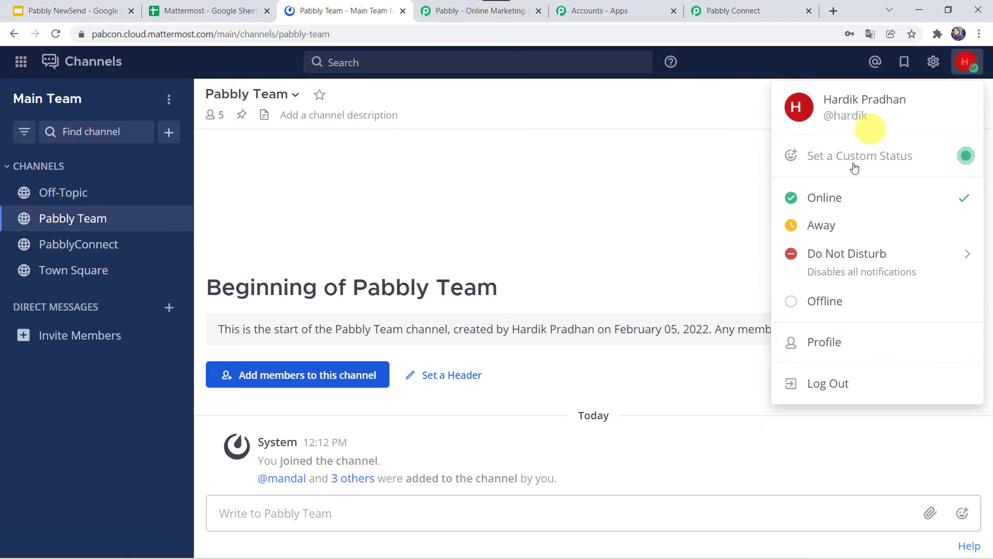
left_click(818, 343)
left_click(247, 171)
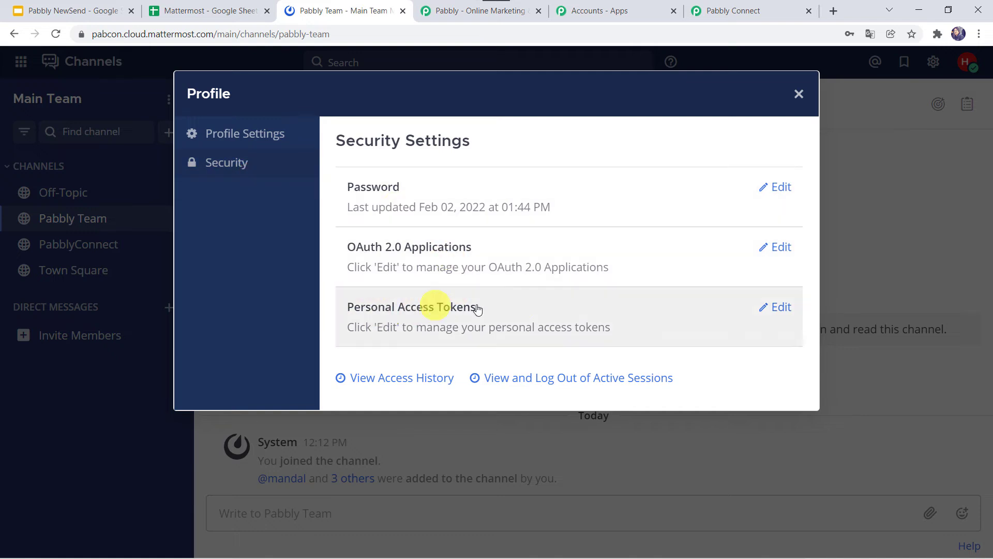
left_click(782, 307)
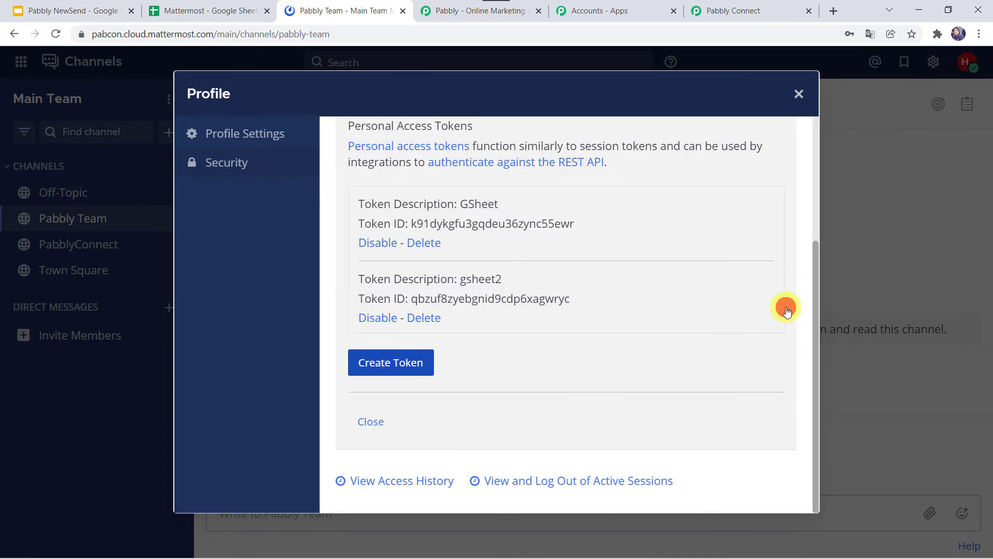
left_click(397, 367)
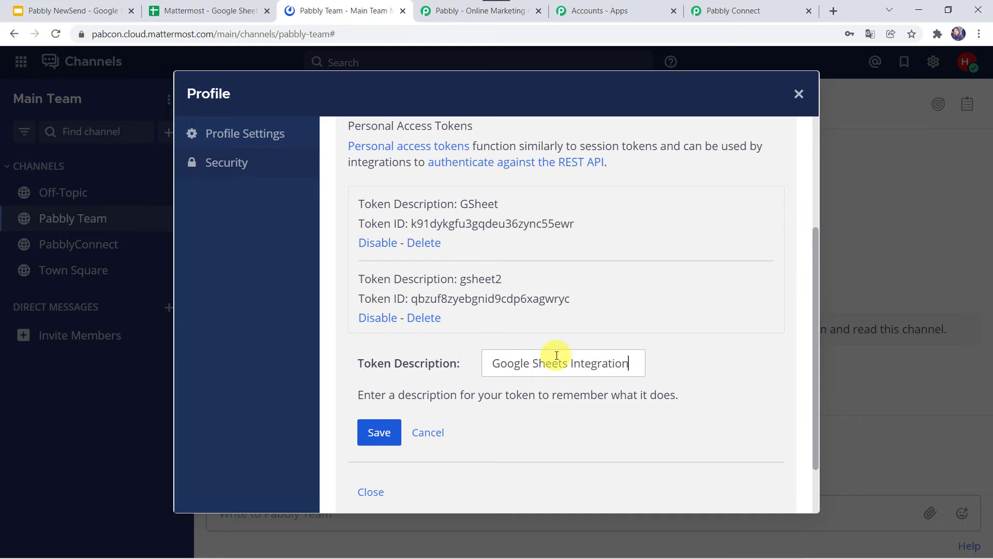
left_click(375, 426)
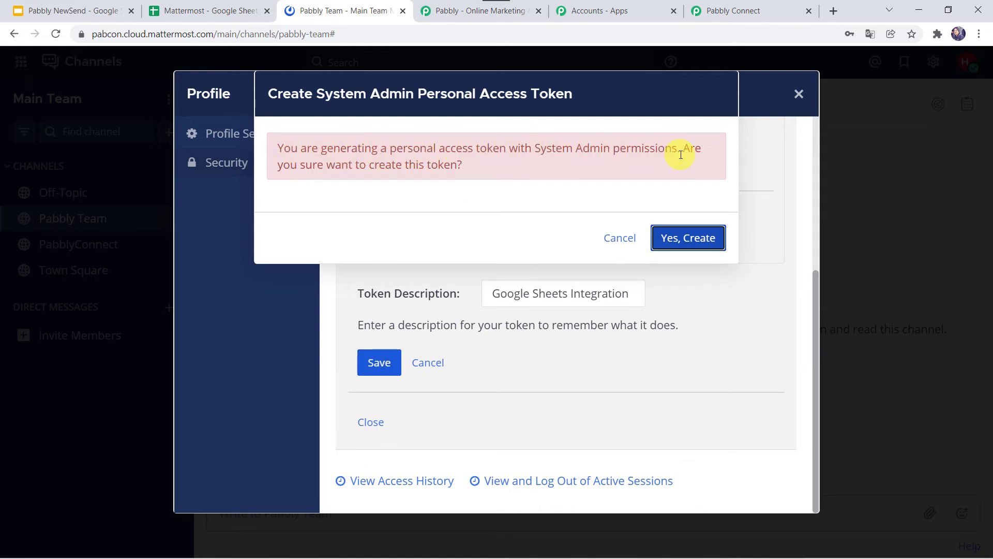
left_click(688, 242)
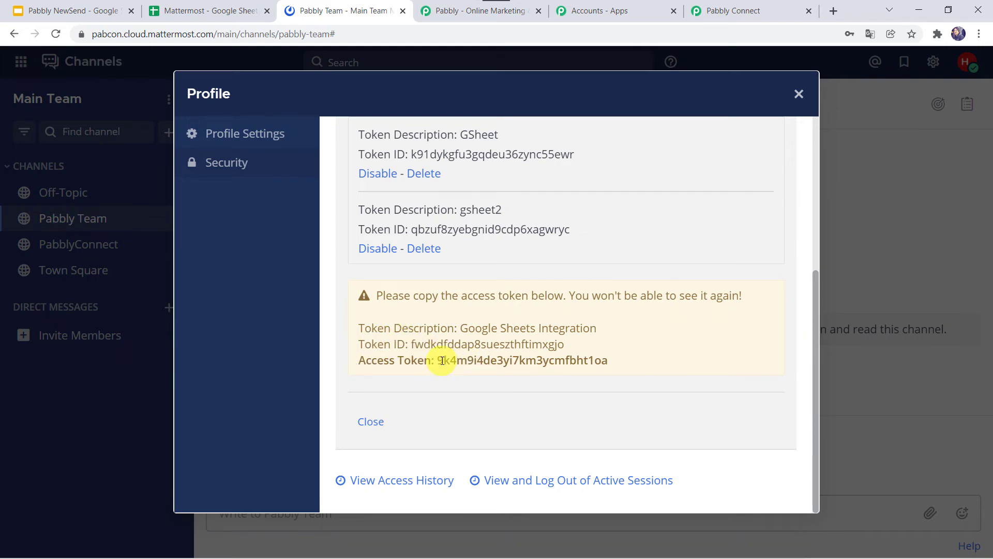
- Copy the new Mattermost access token and paste it into the Token field of the Mattermost connection in Pabbly Connect
left_click_drag(437, 361, 602, 361)
right_click(602, 362)
left_click(610, 373)
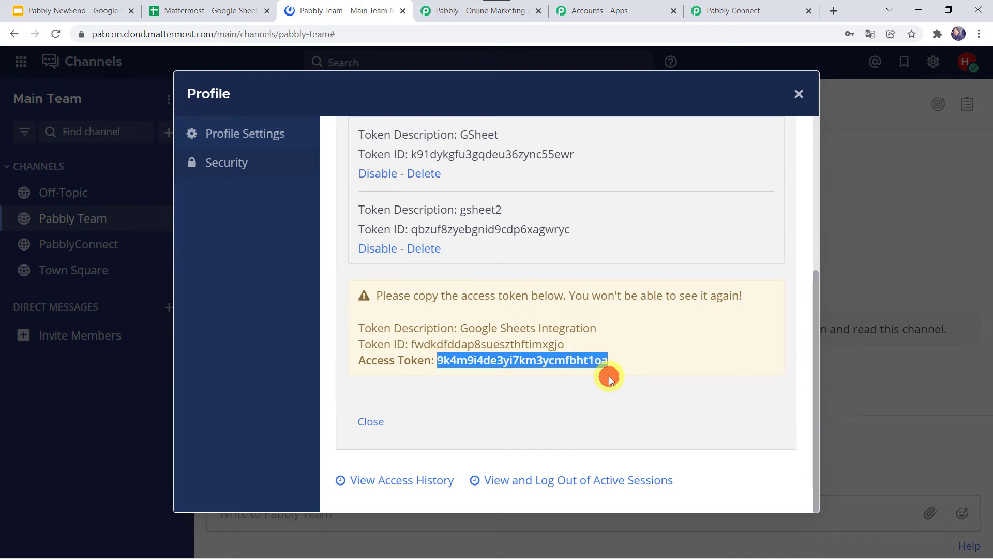
left_click(726, 9)
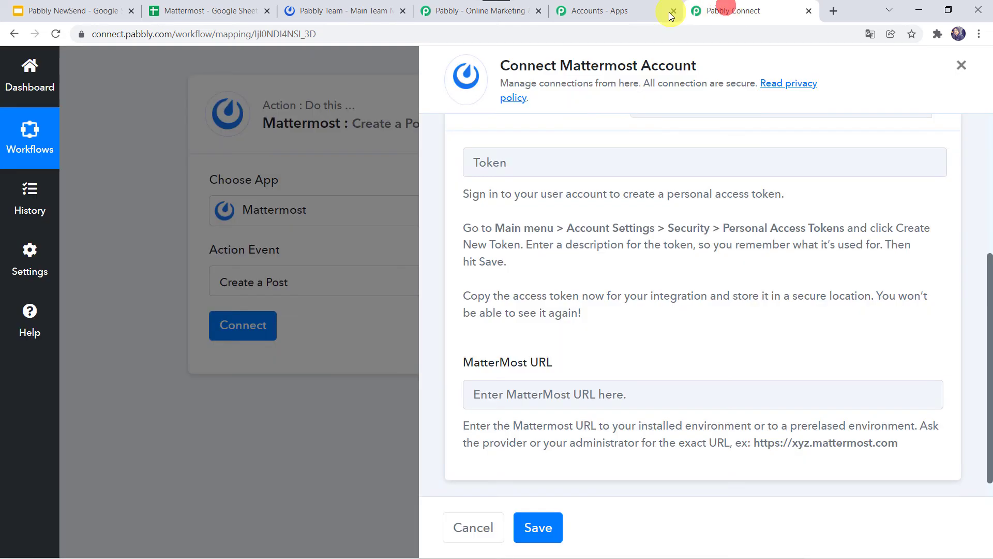
left_click(506, 162)
right_click(506, 162)
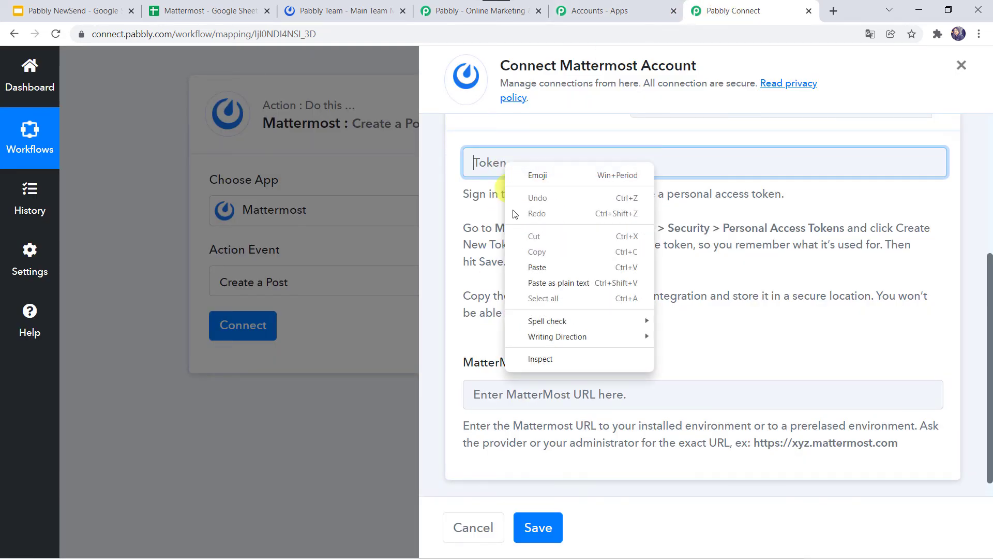
left_click(523, 268)
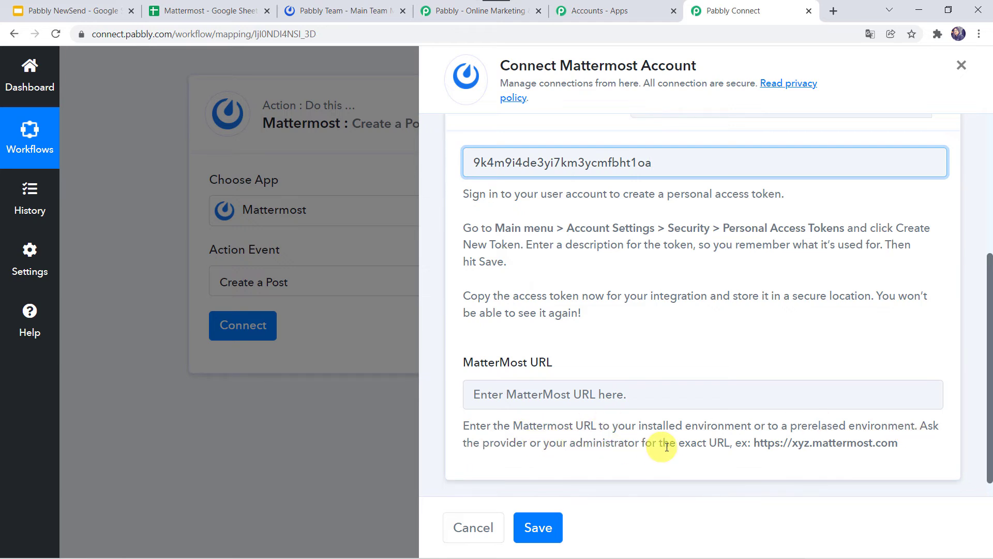
left_click(333, 6)
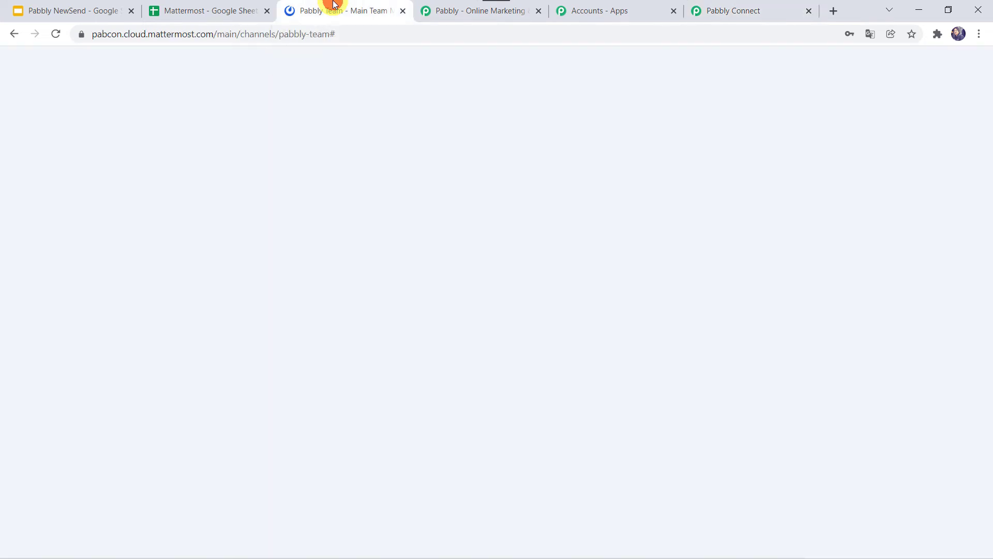
left_click(161, 34)
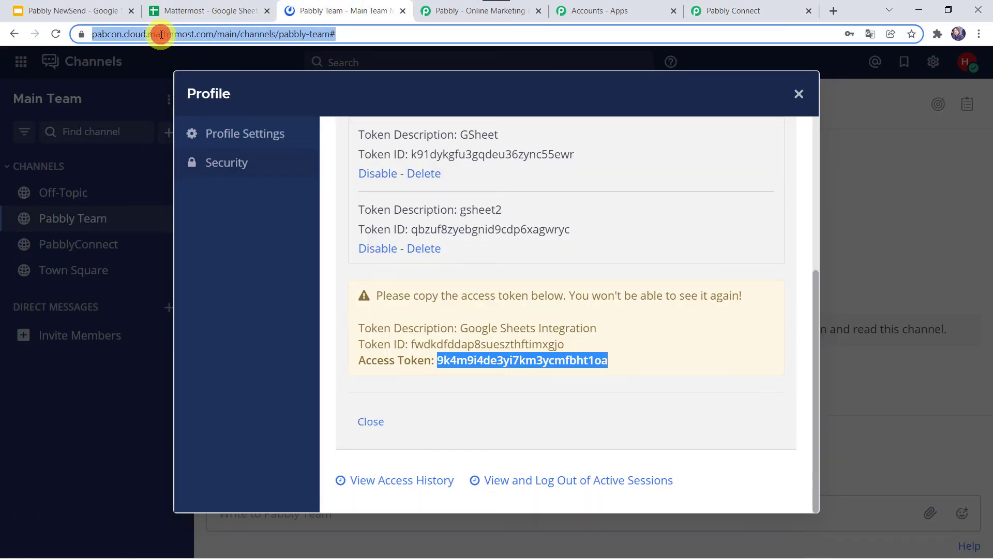
double_click(161, 34)
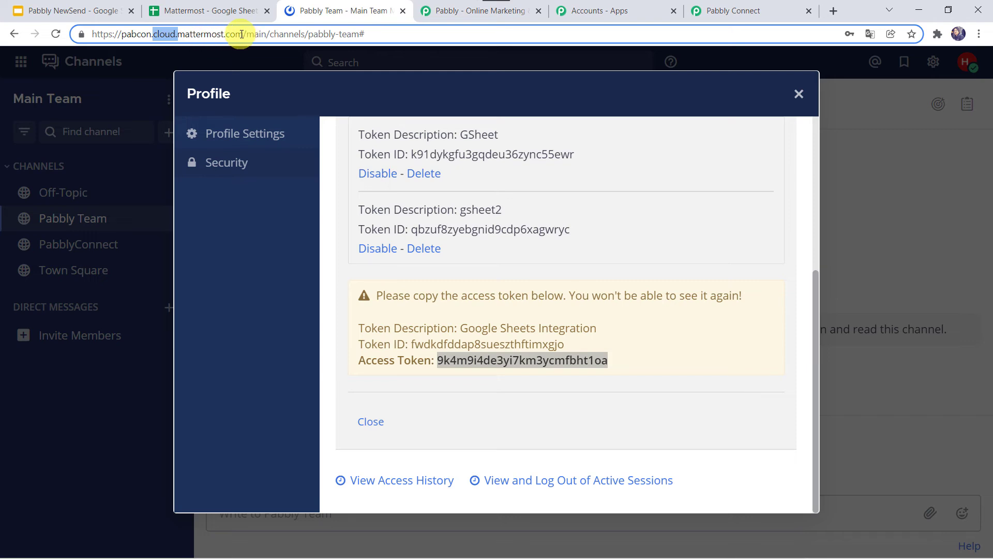
left_click_drag(242, 34, 8, 36)
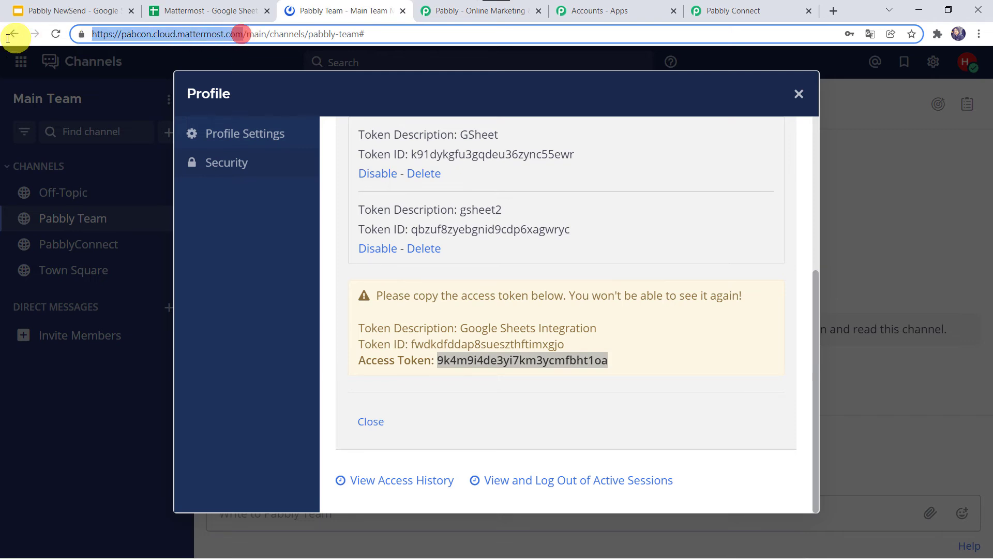
right_click(117, 37)
left_click(150, 125)
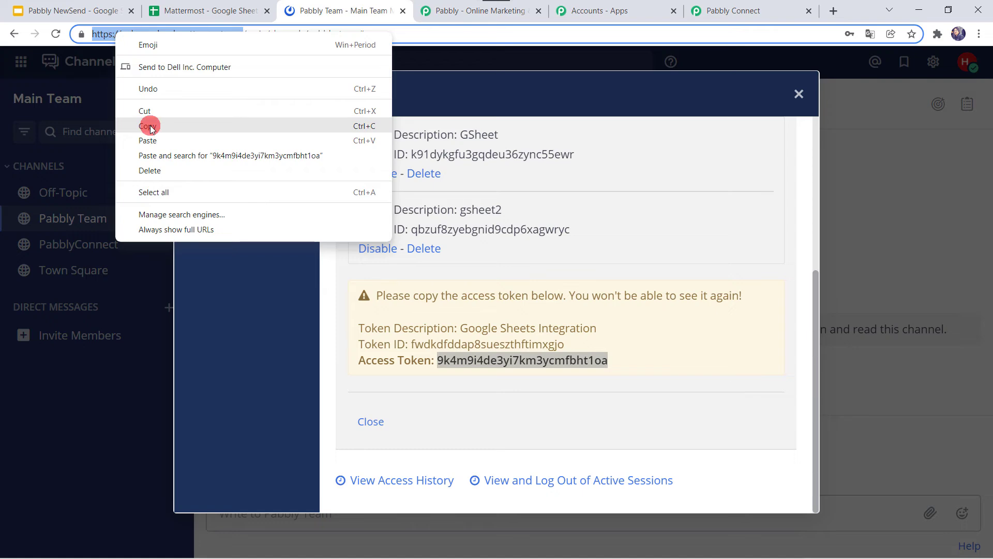
left_click(727, 11)
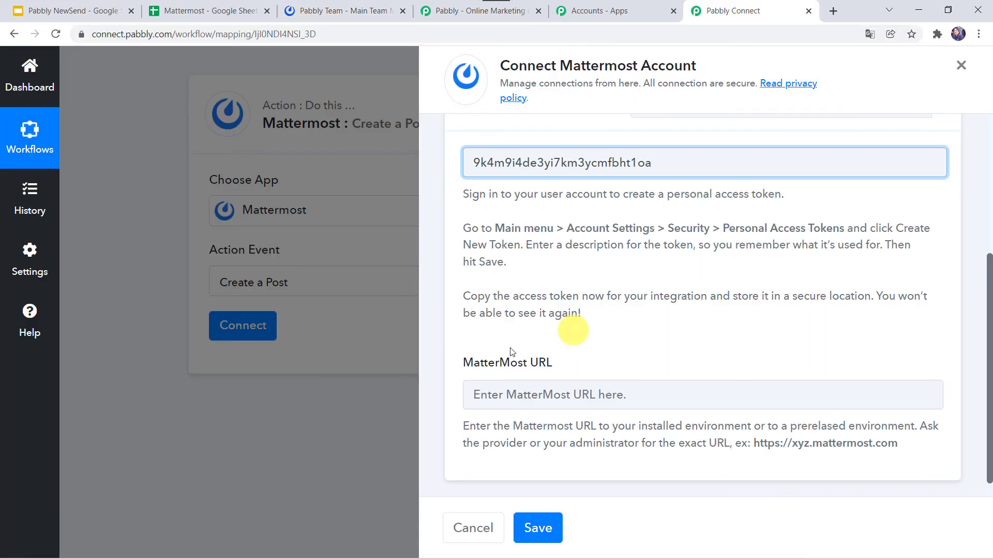
right_click(498, 396)
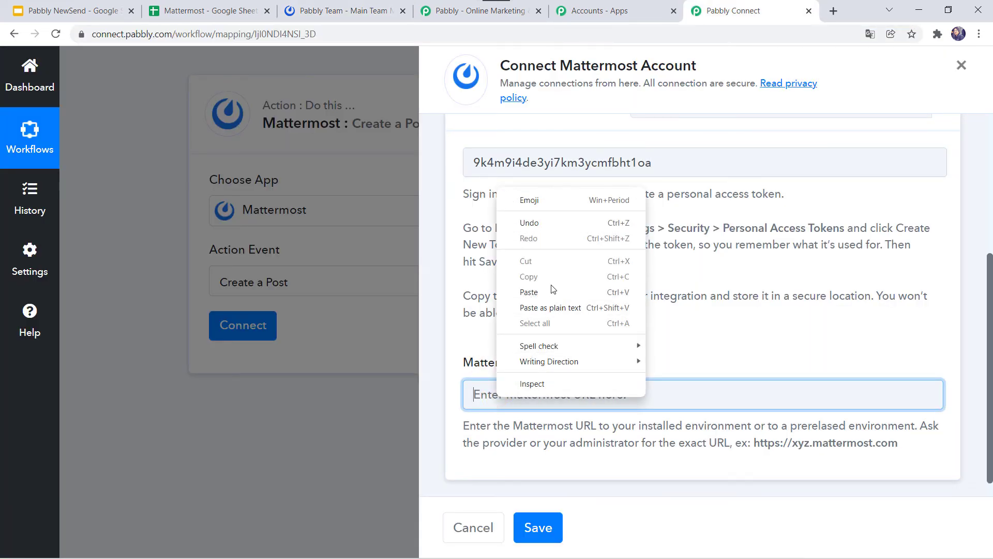
left_click(552, 288)
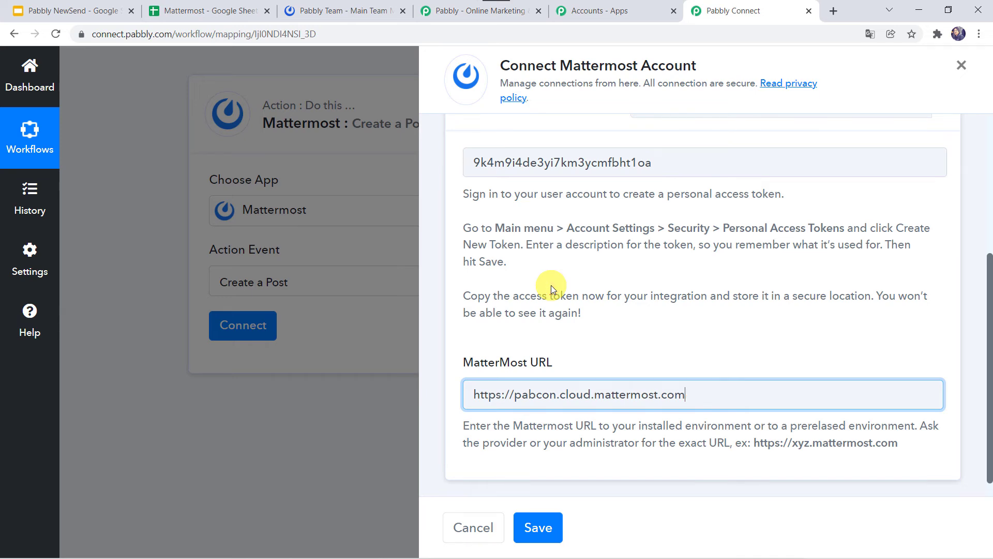
left_click(538, 533)
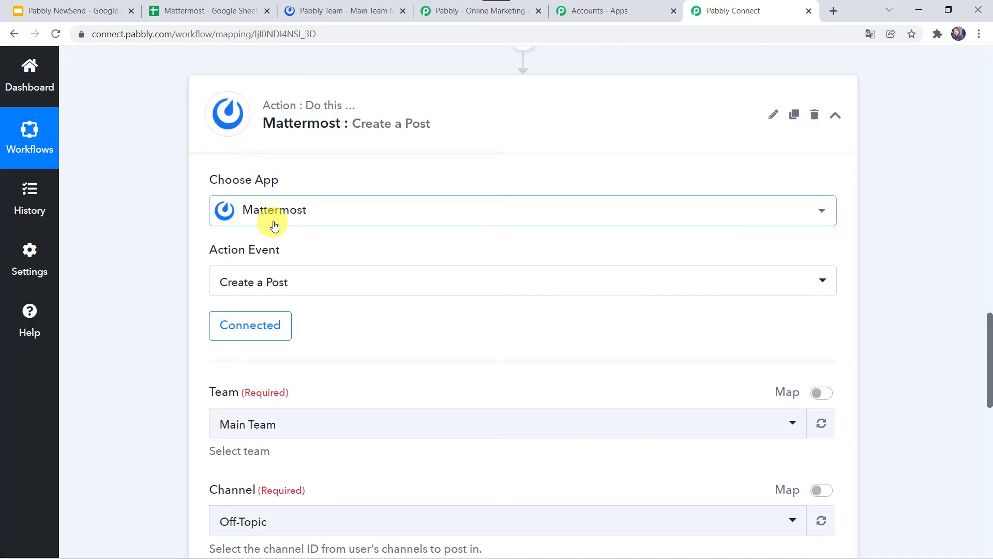
- Compare the action's team and channel with those in Mattermost, and set the post's channel to Pabbly Team under Main Team
scroll(362, 290, "down", 4)
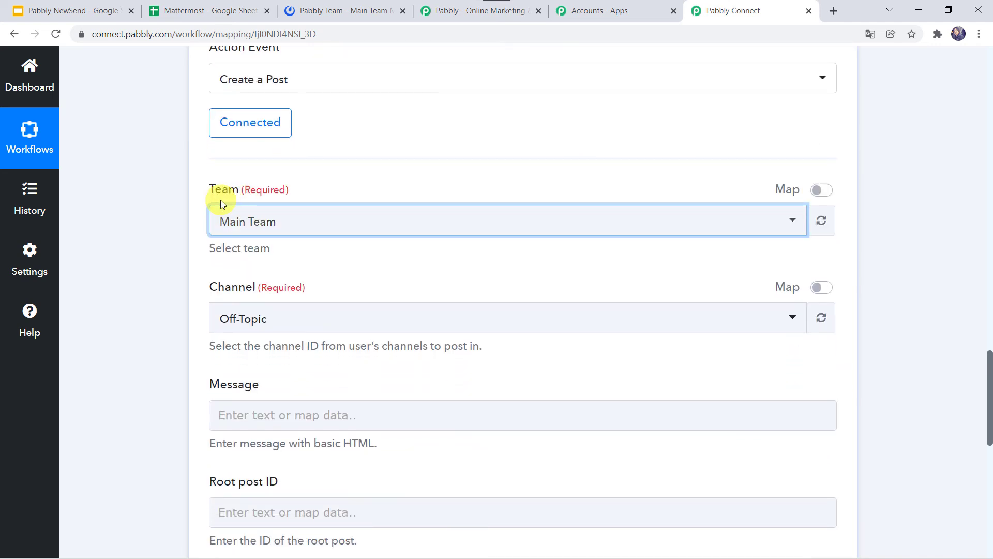
left_click(326, 18)
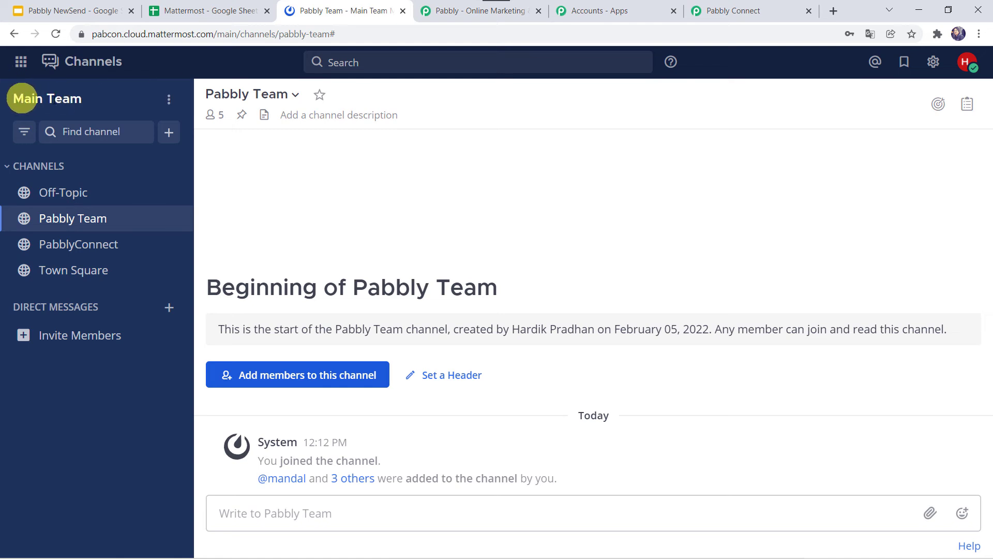
left_click(740, 9)
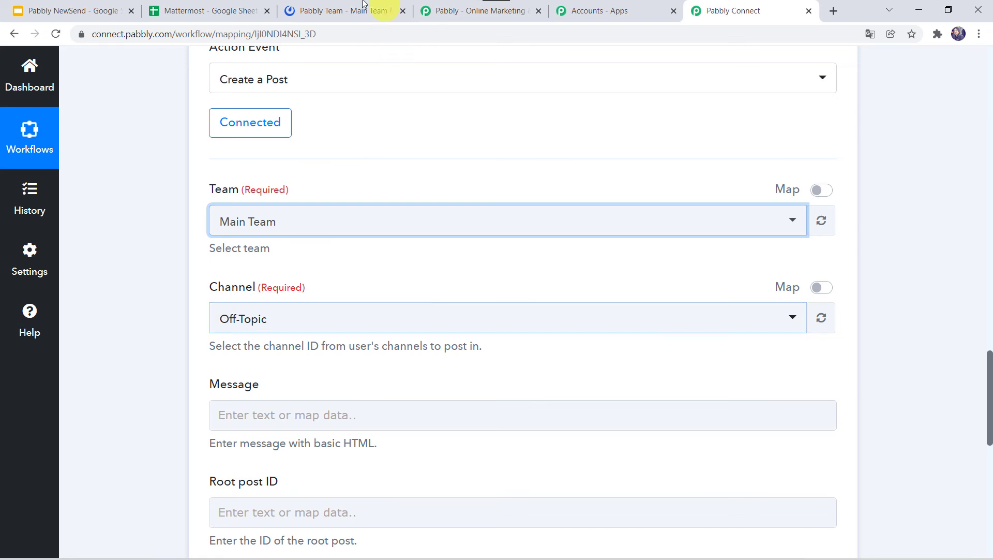
left_click(323, 10)
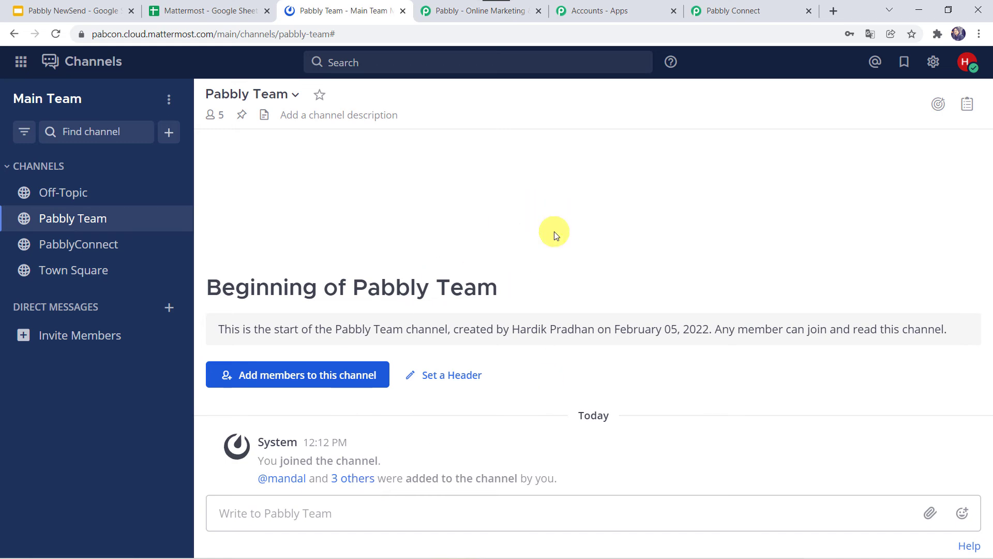
left_click(737, 12)
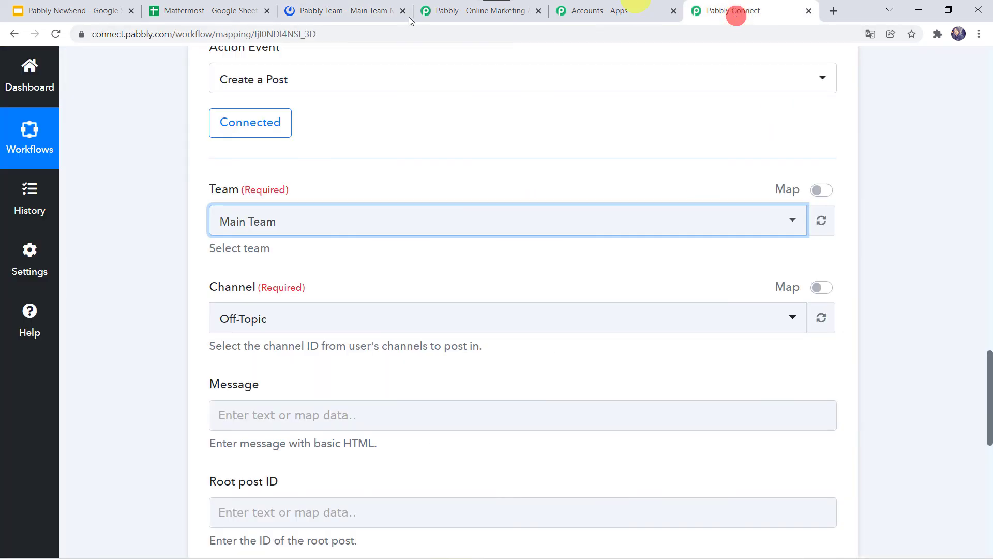
left_click(224, 317)
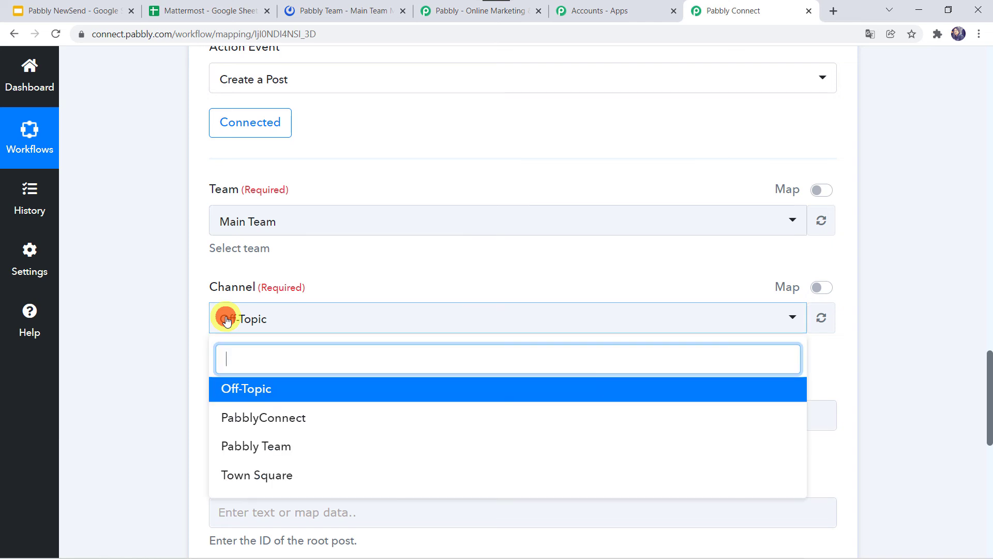
scroll(189, 386, "down", 1)
left_click(255, 389)
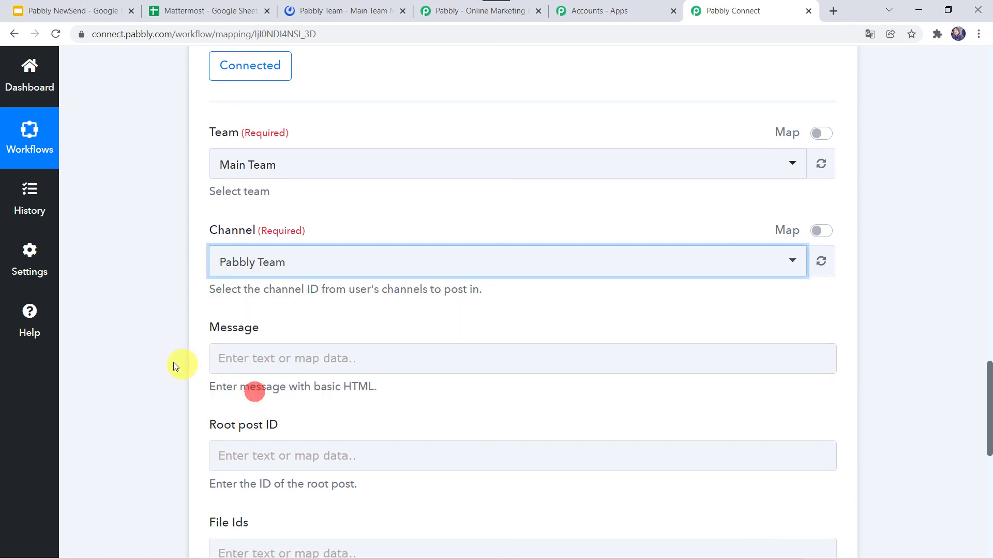
- Compose the post's Message from the Google Sheets trigger's Applications value, a colon, and its Message value
scroll(172, 361, "down", 4)
left_click(247, 149)
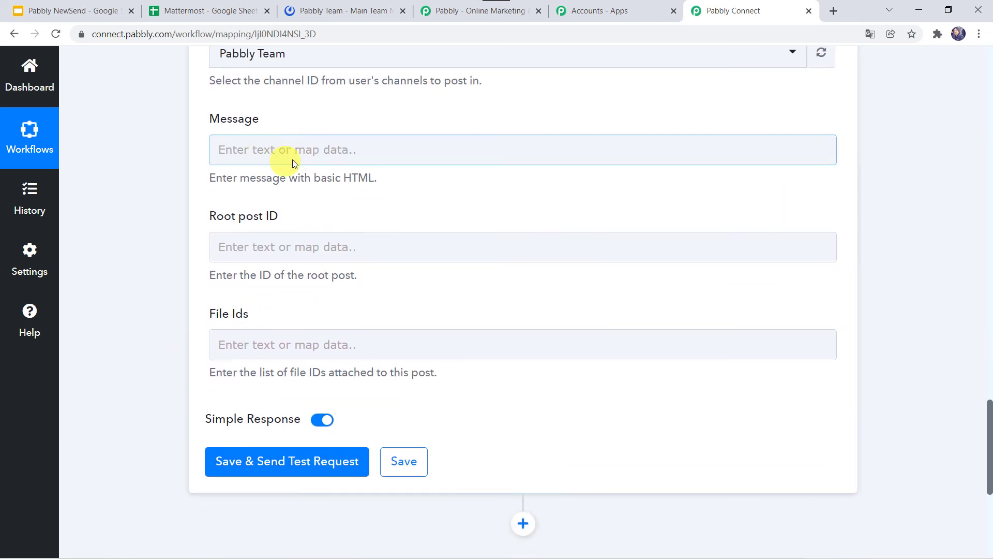
left_click(247, 149)
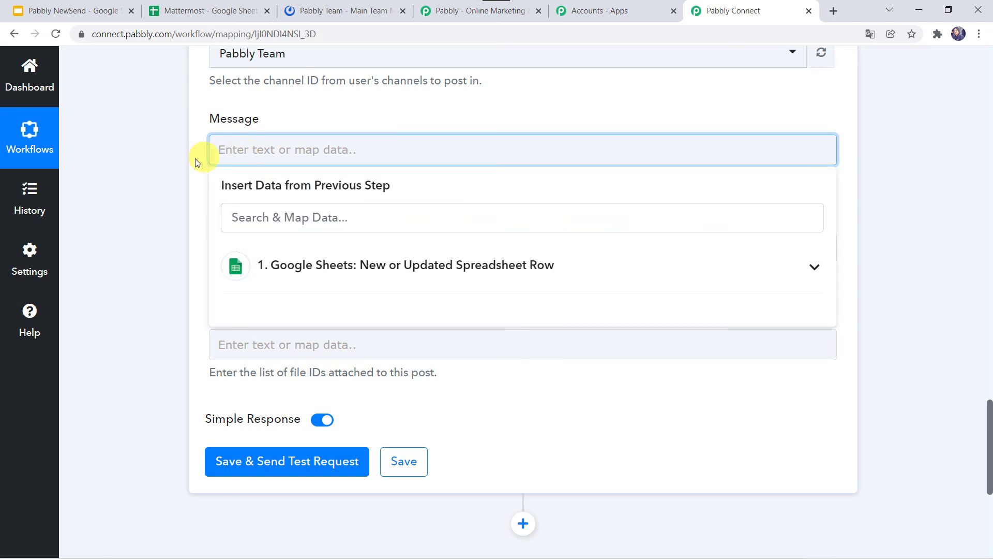
scroll(163, 160, "up", 20)
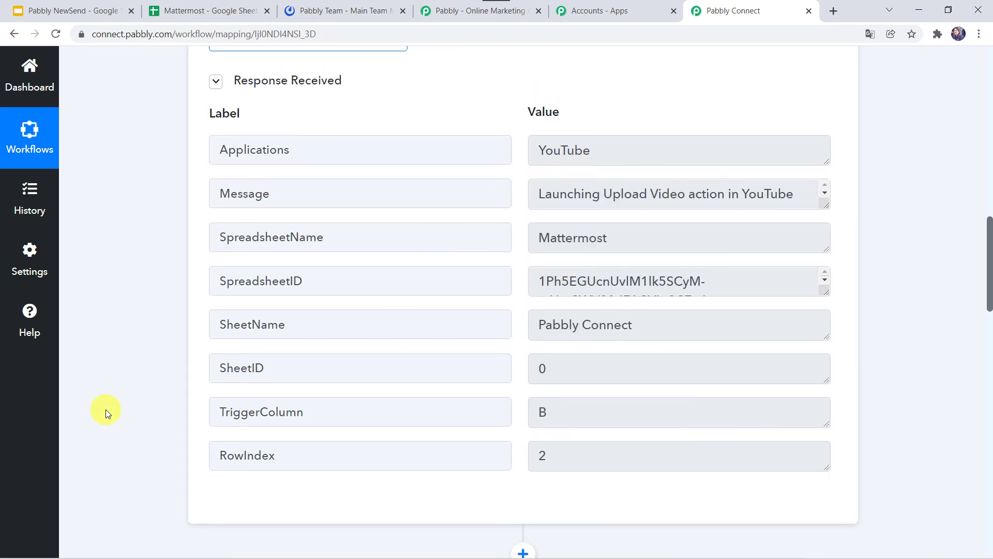
scroll(105, 409, "down", 10)
scroll(105, 409, "down", 10)
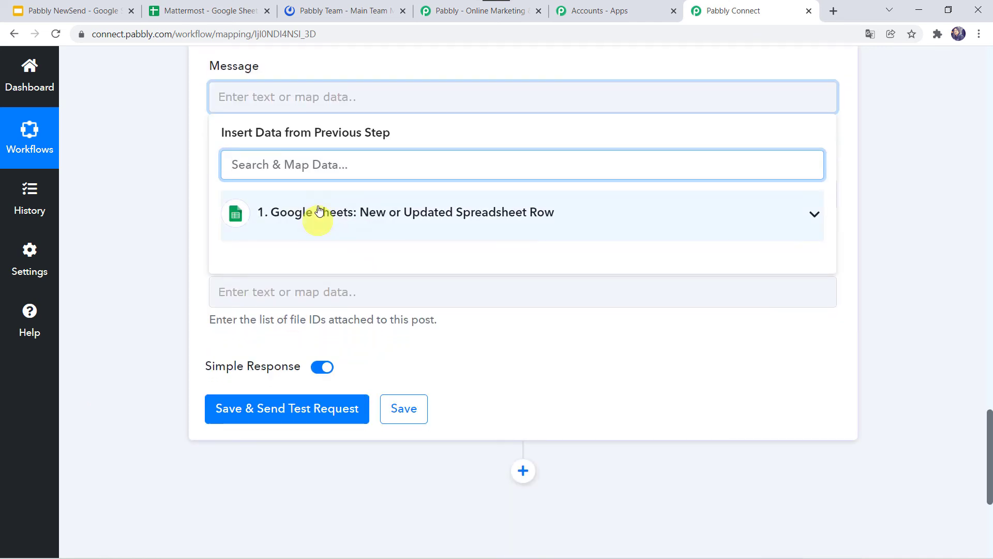
left_click(318, 208)
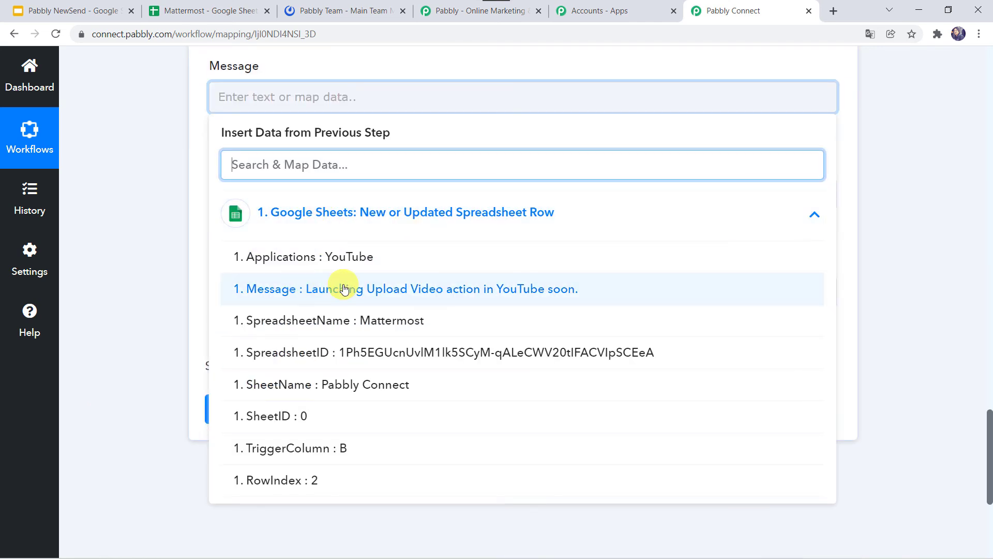
left_click(298, 257)
type(": YouTube :")
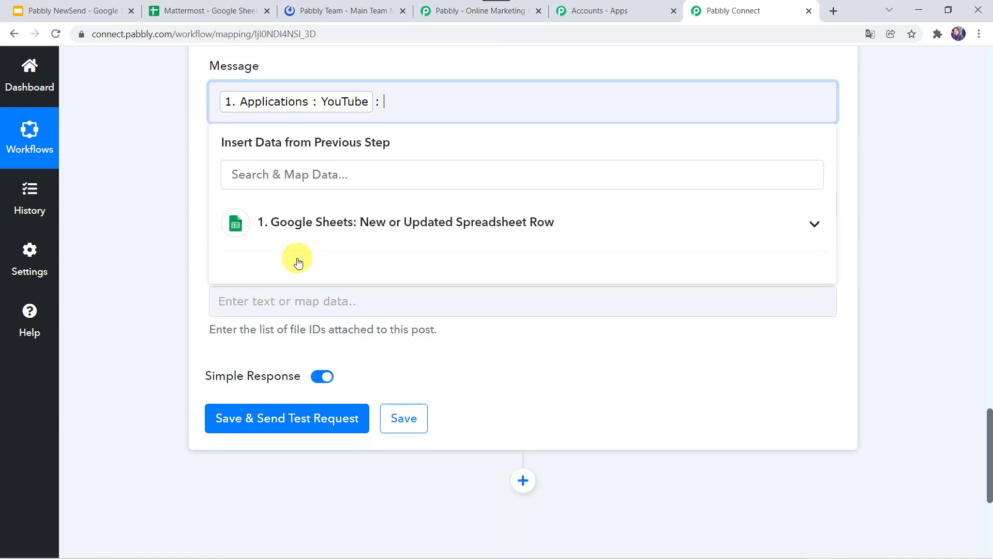
left_click(308, 224)
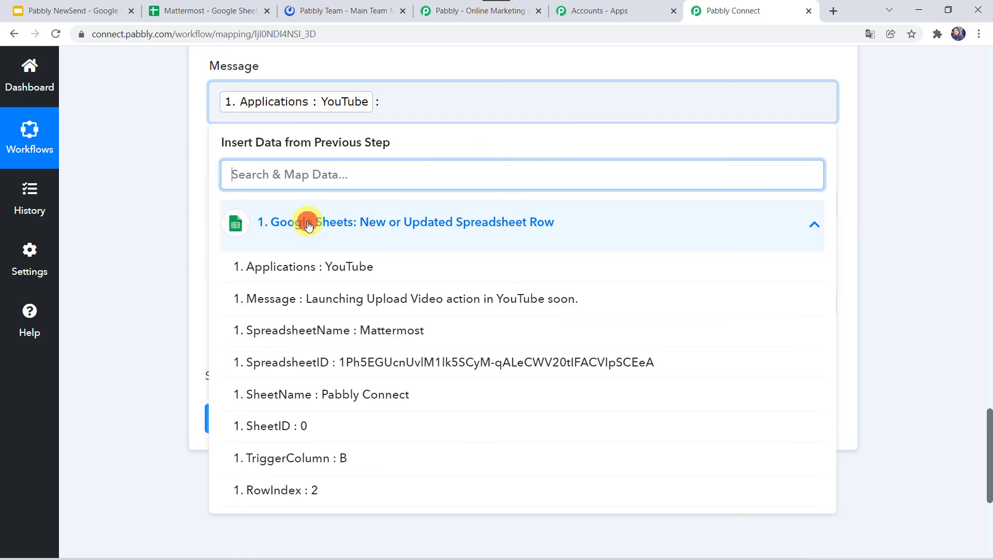
left_click(281, 300)
left_click(134, 219)
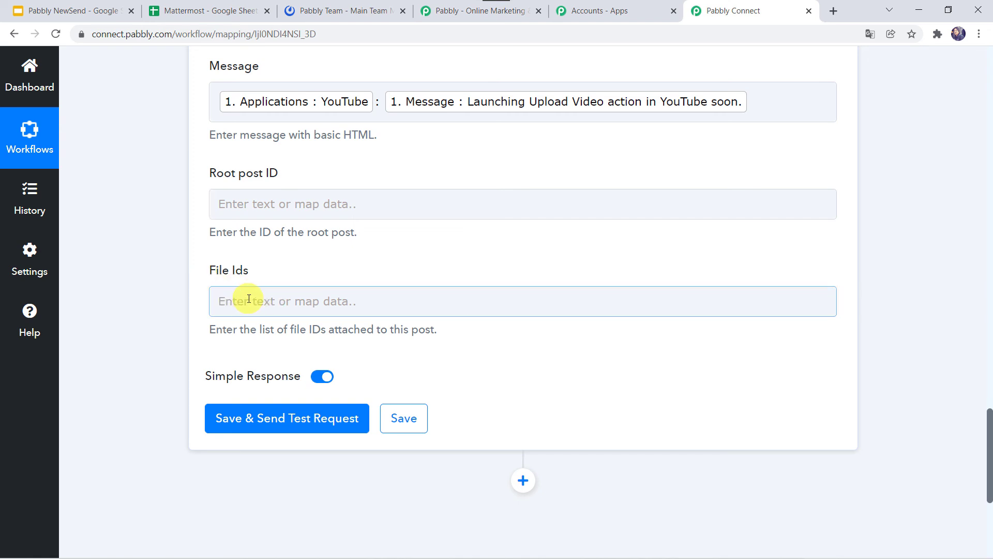
- Save the Mattermost action with a test request and check the Pabbly Team channel in Mattermost for the post
left_click(263, 417)
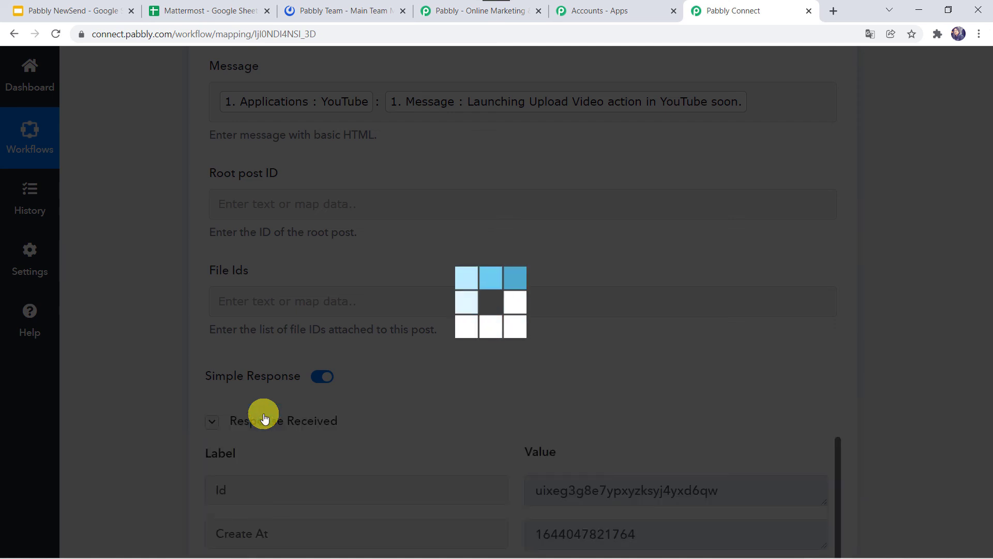
scroll(266, 412, "down", 3)
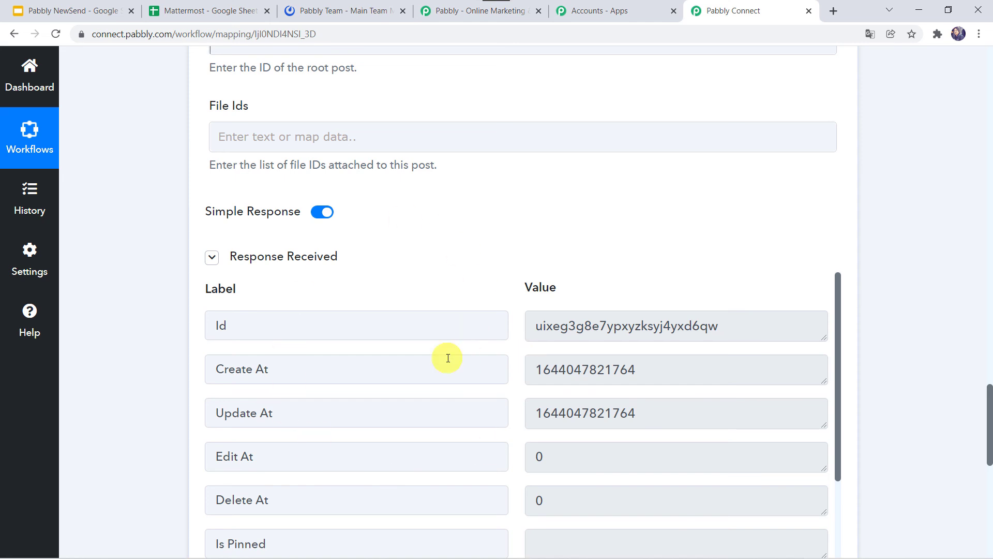
left_click(360, 10)
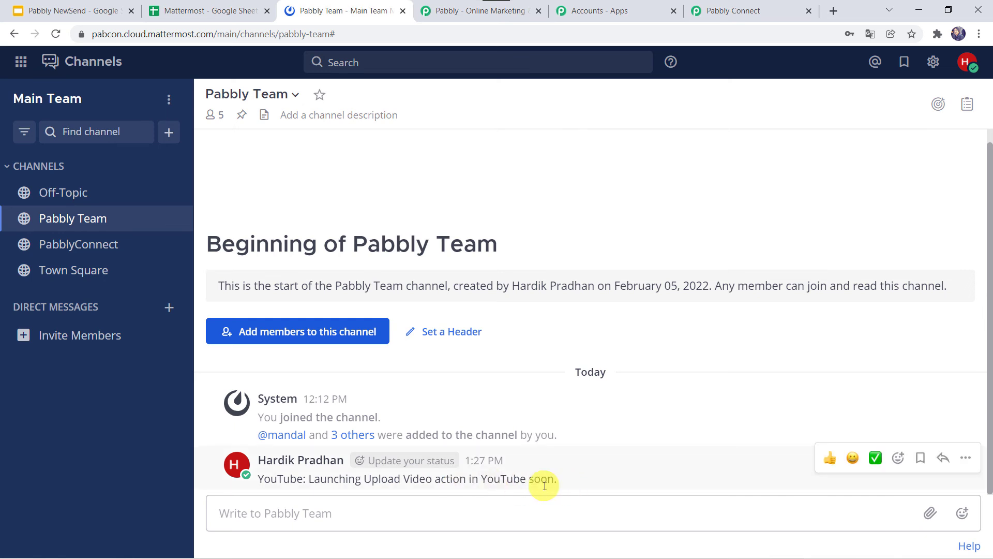
- Return to Pabbly Connect and save the configured Mattermost action
left_click(749, 9)
scroll(188, 369, "down", 4)
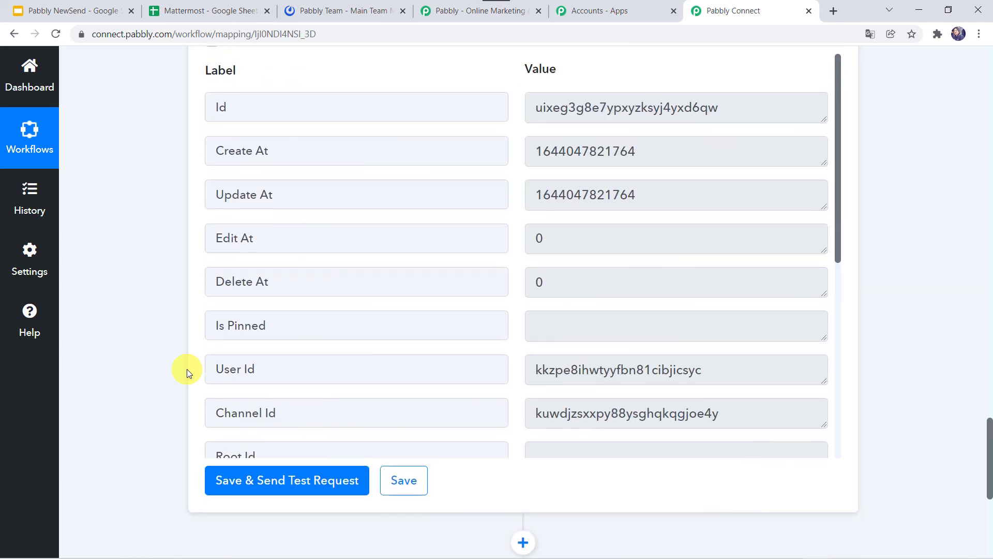
left_click(404, 479)
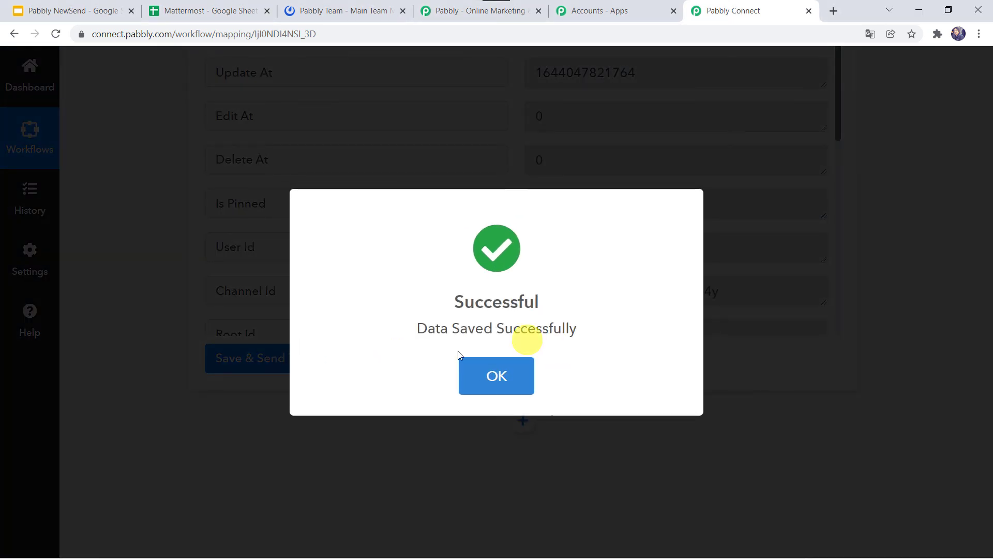
left_click(517, 346)
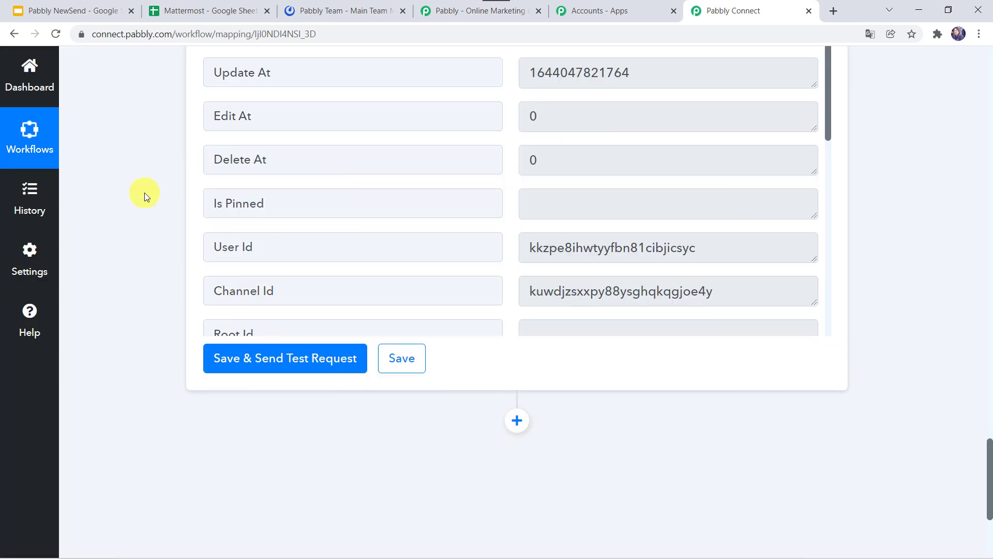
- Add a Gmail row with message "Launching Send Mail with attachments action in Gmail." to the Mattermost spreadsheet, and check the Pabbly Team channel in Mattermost
left_click(212, 17)
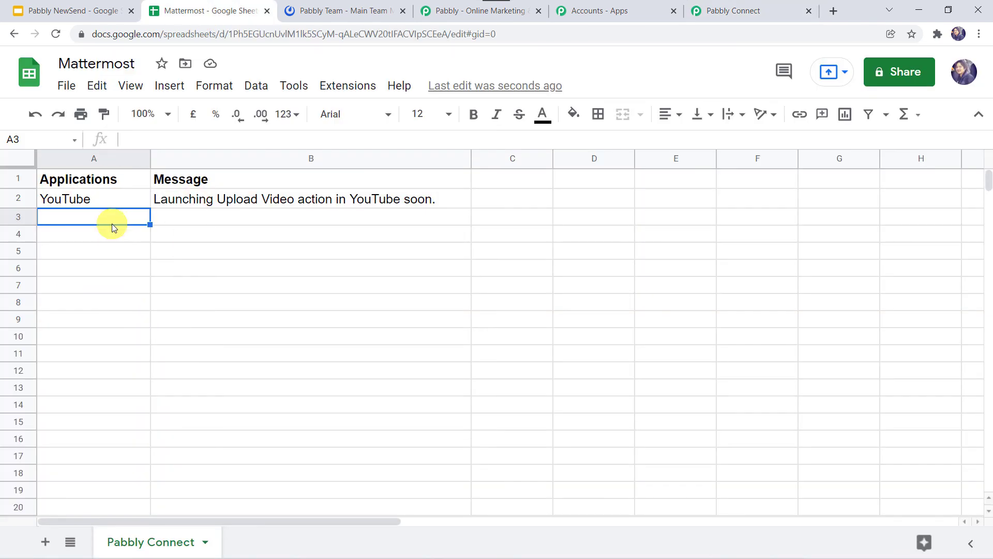
type("Gmail")
key("Tab")
key("ctrl+v")
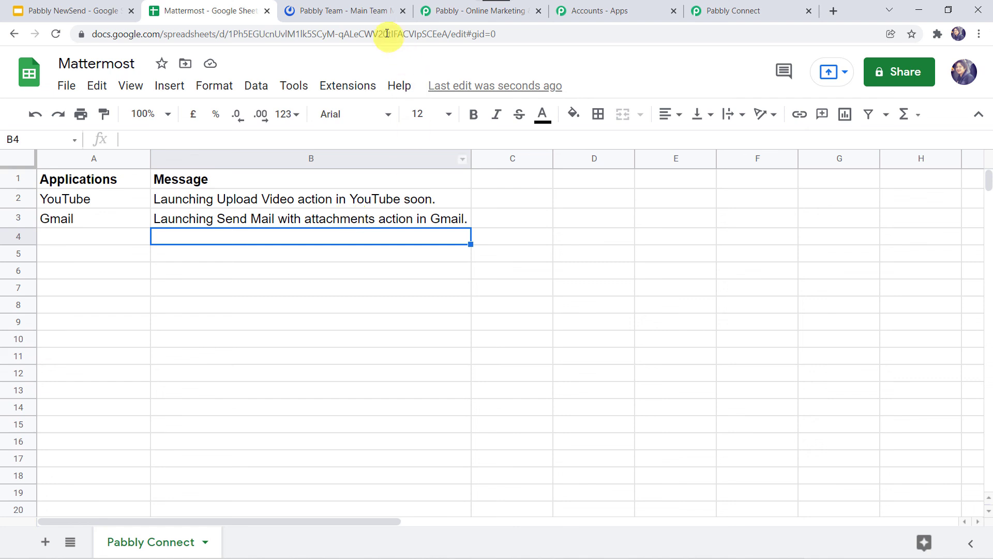
left_click(356, 12)
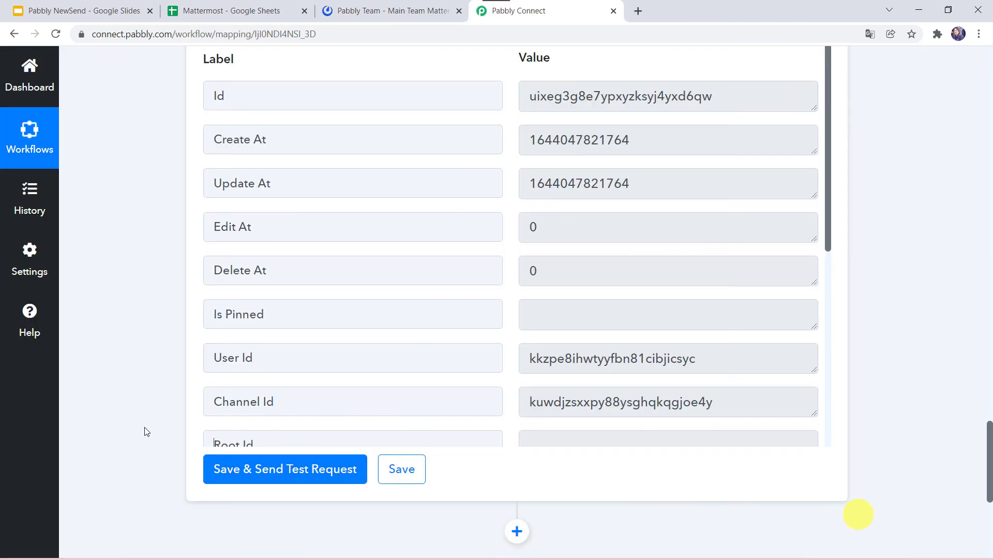
- Collapse the Mattermost action and the Google Sheets trigger in Pabbly Connect to review the whole workflow
scroll(146, 432, "up", 10)
scroll(145, 432, "up", 3)
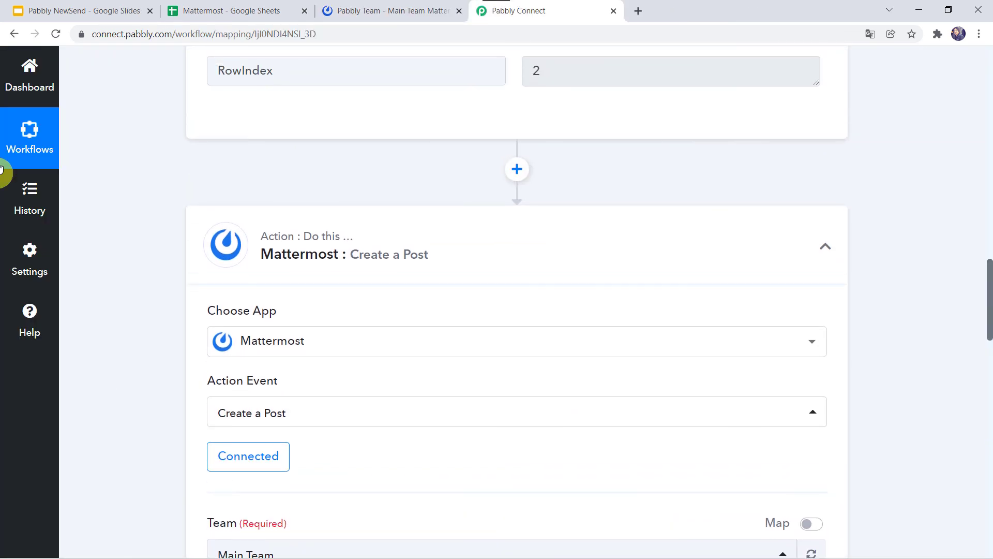
left_click(459, 230)
scroll(455, 228, "up", 15)
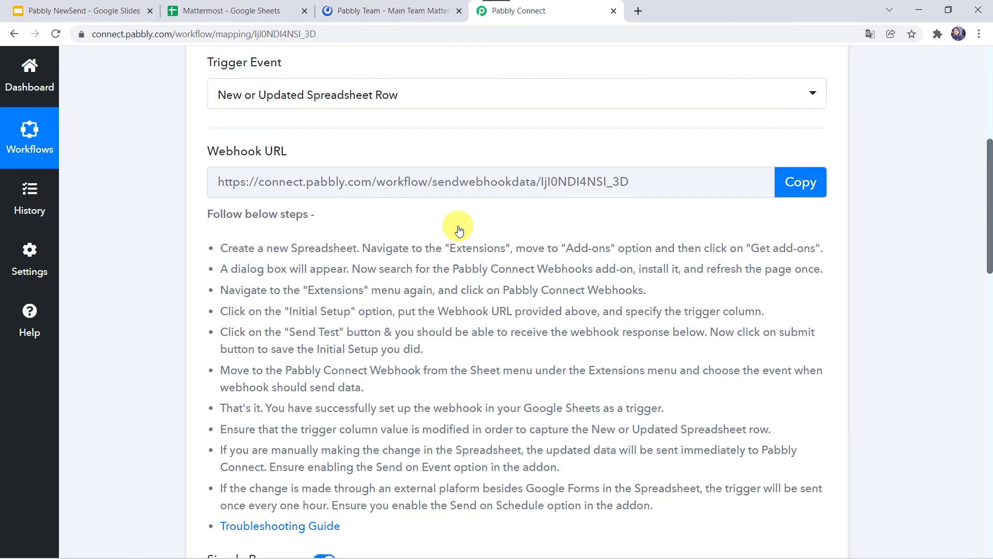
left_click(431, 263)
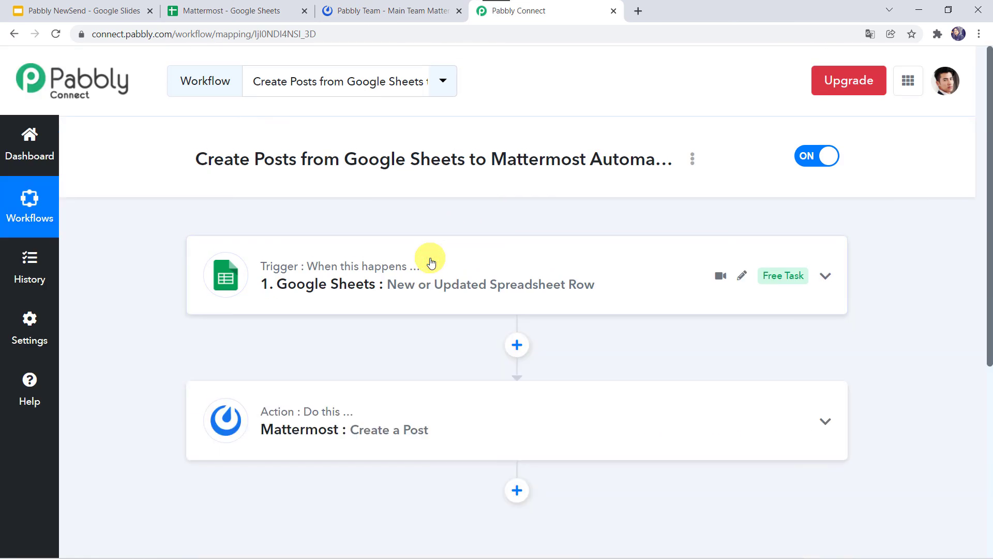